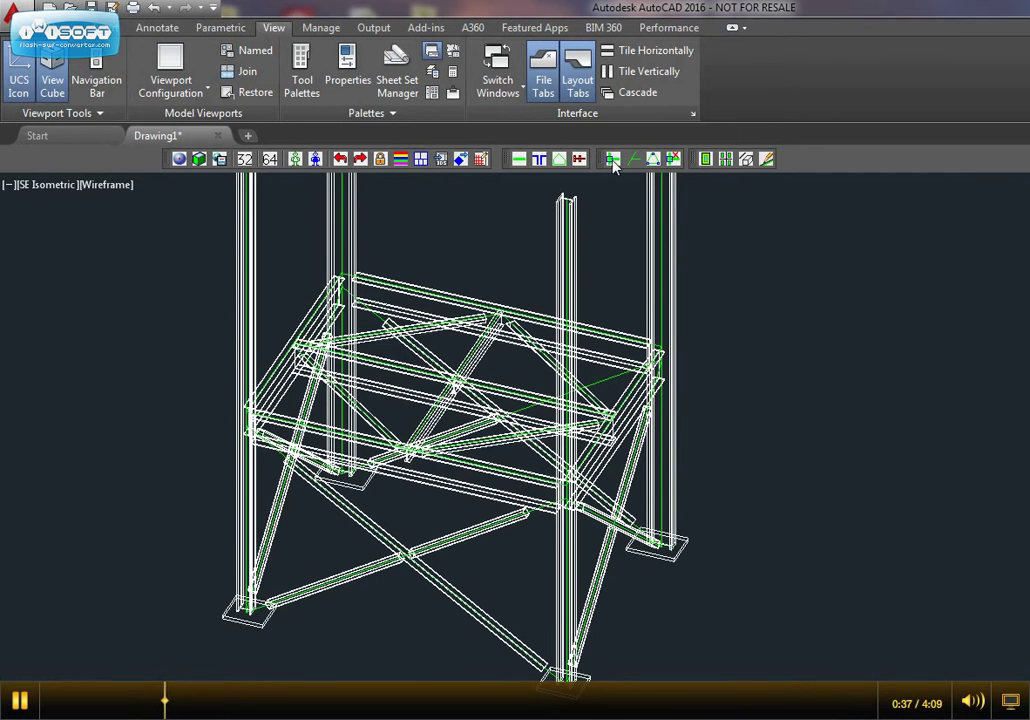
- Choose the GussetBaseWeb7672 connection sketch and accept its parameters unchanged
click(613, 160)
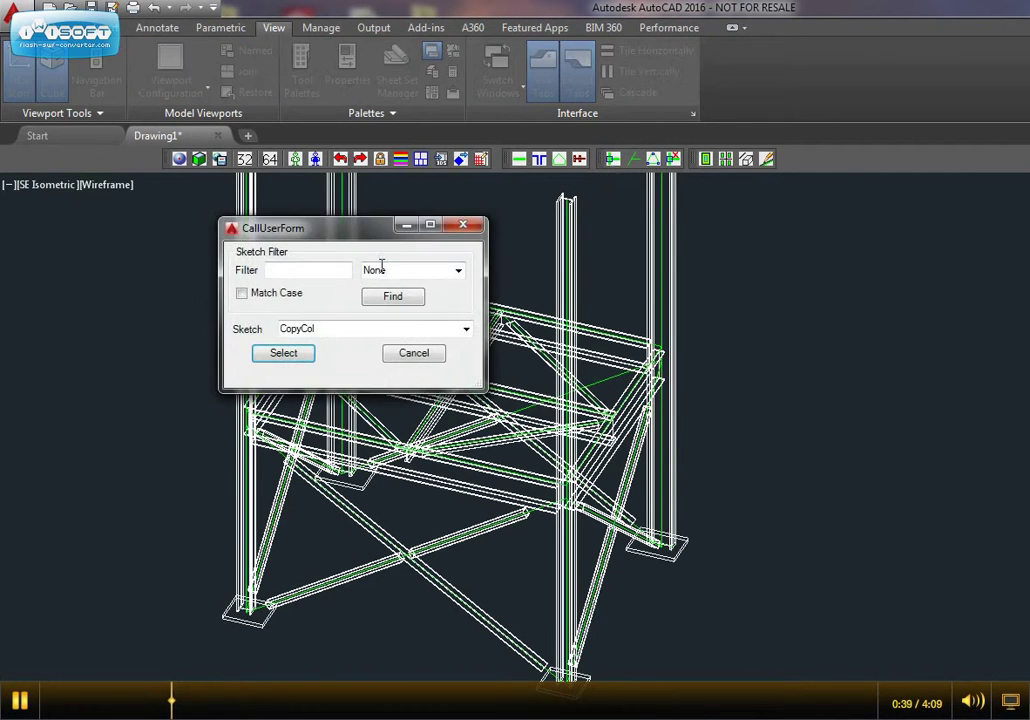
click(466, 329)
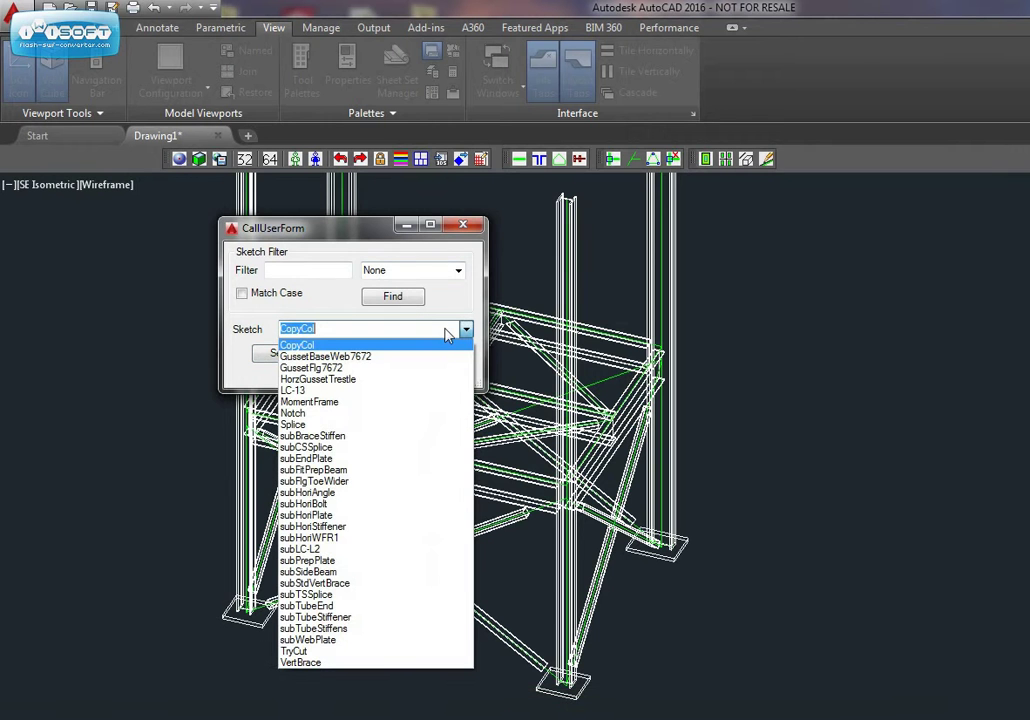
click(368, 358)
click(281, 417)
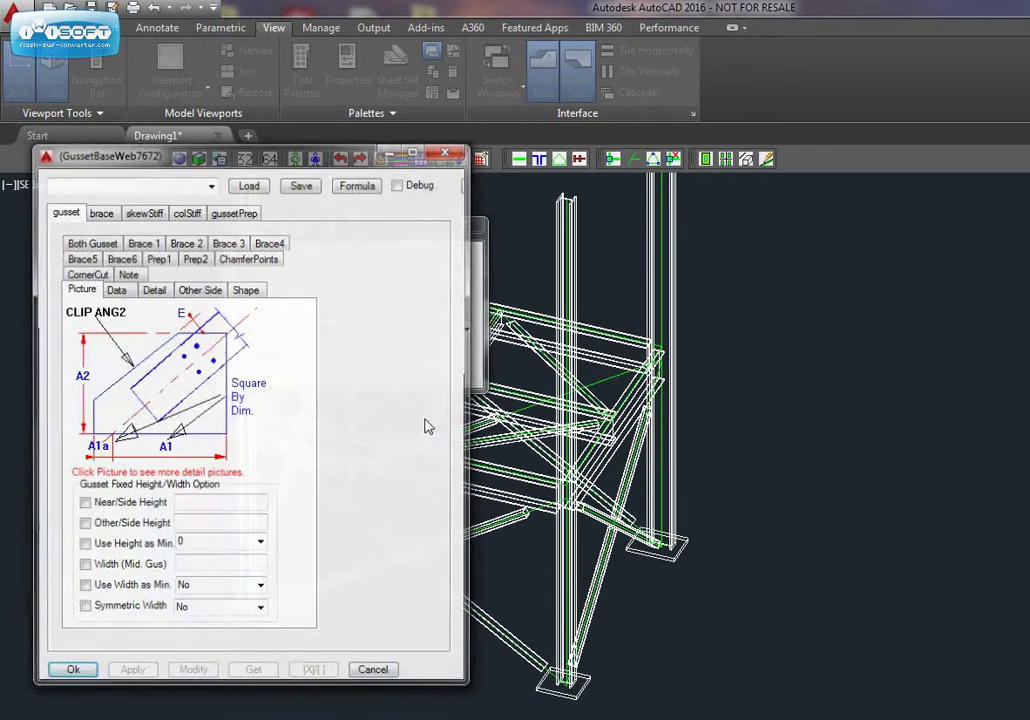
click(70, 673)
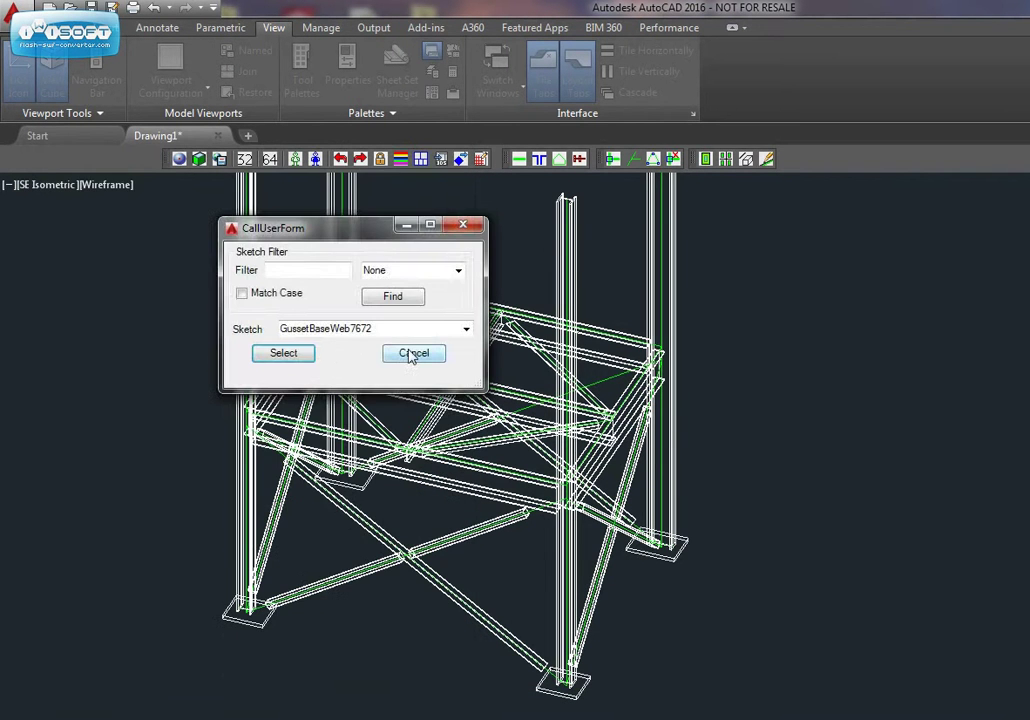
click(412, 354)
- Apply the base gusset connection between the front-left column, its base plate and the diagonal brace
click(633, 159)
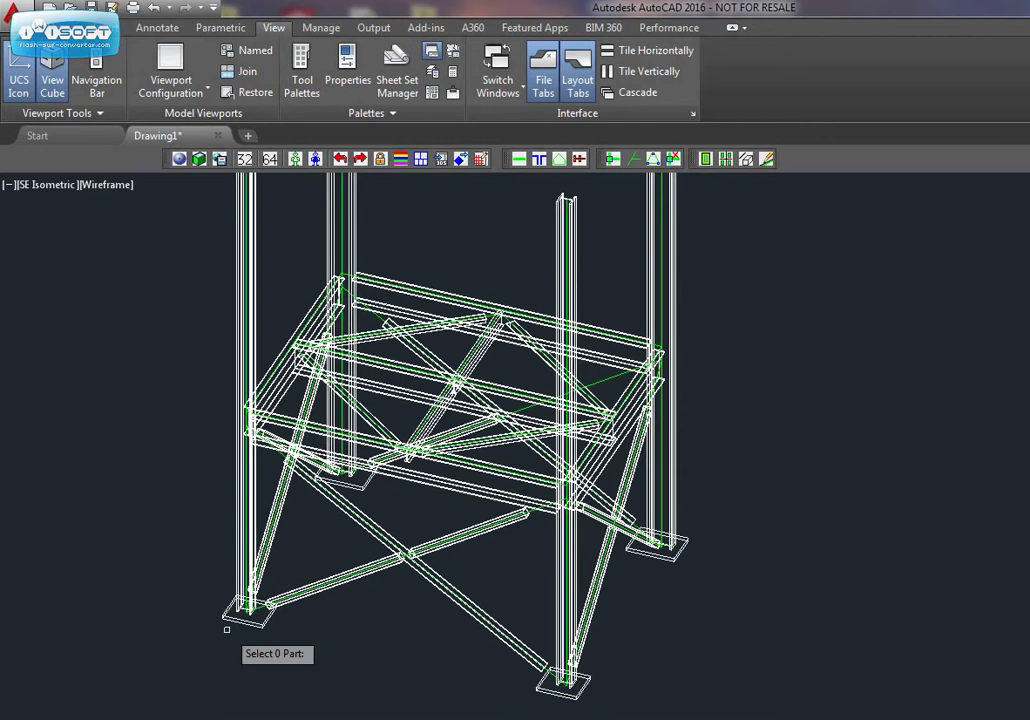
click(250, 595)
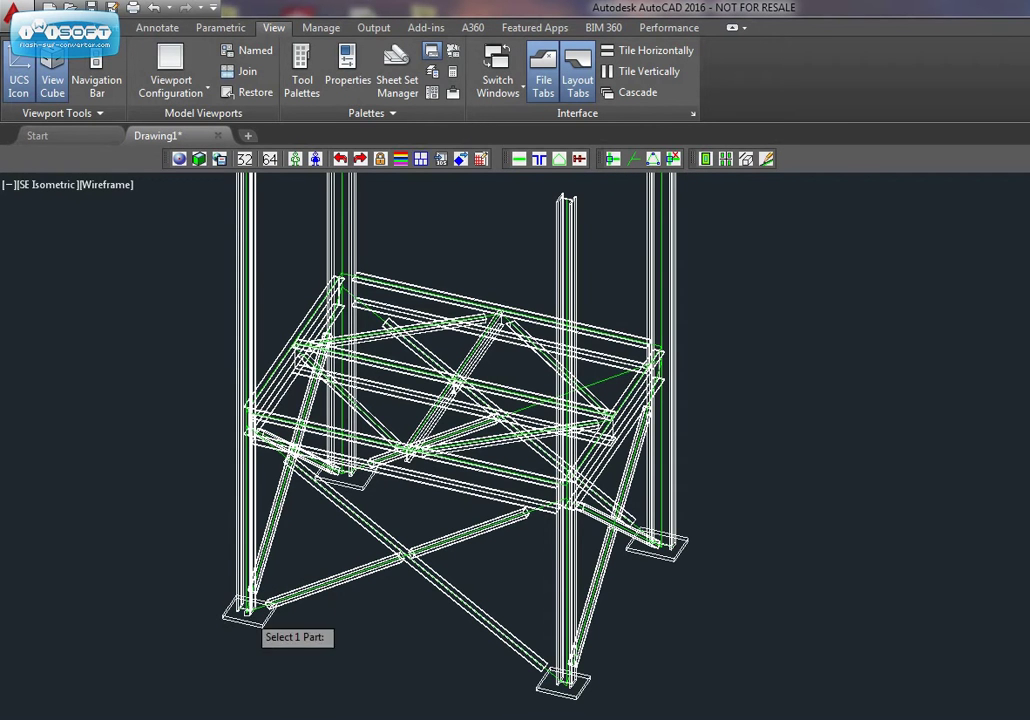
click(242, 562)
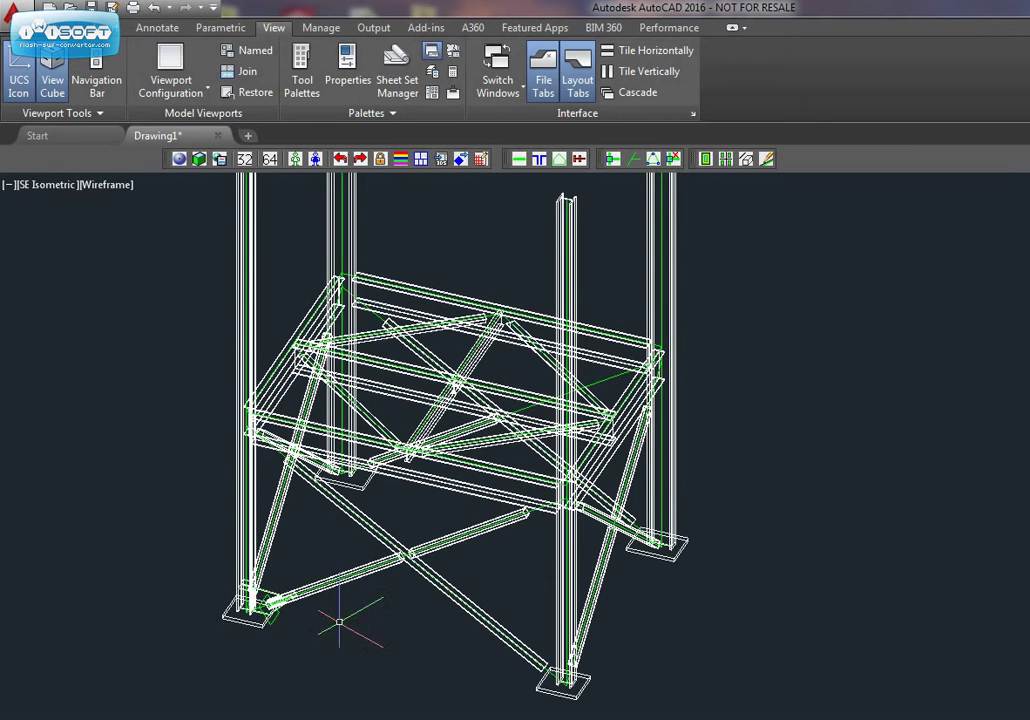
scroll(301, 645, up, 6)
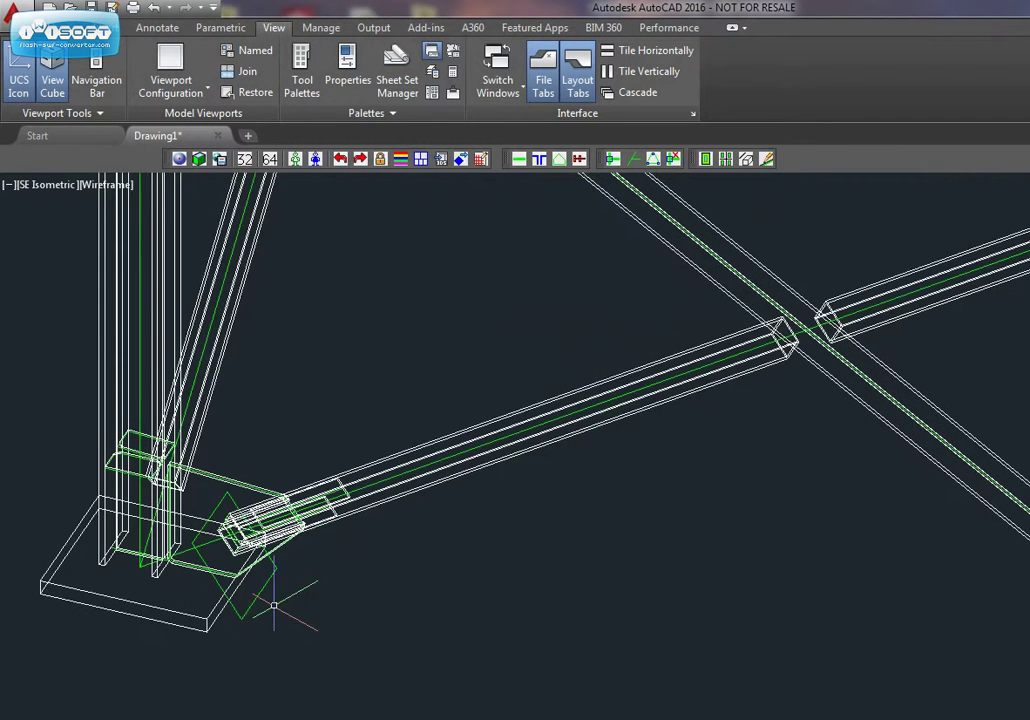
scroll(391, 605, down, 6)
- Apply the same base gusset connection to the front-right column, its base plate and the long diagonal brace
middle_drag(525, 614, 426, 561)
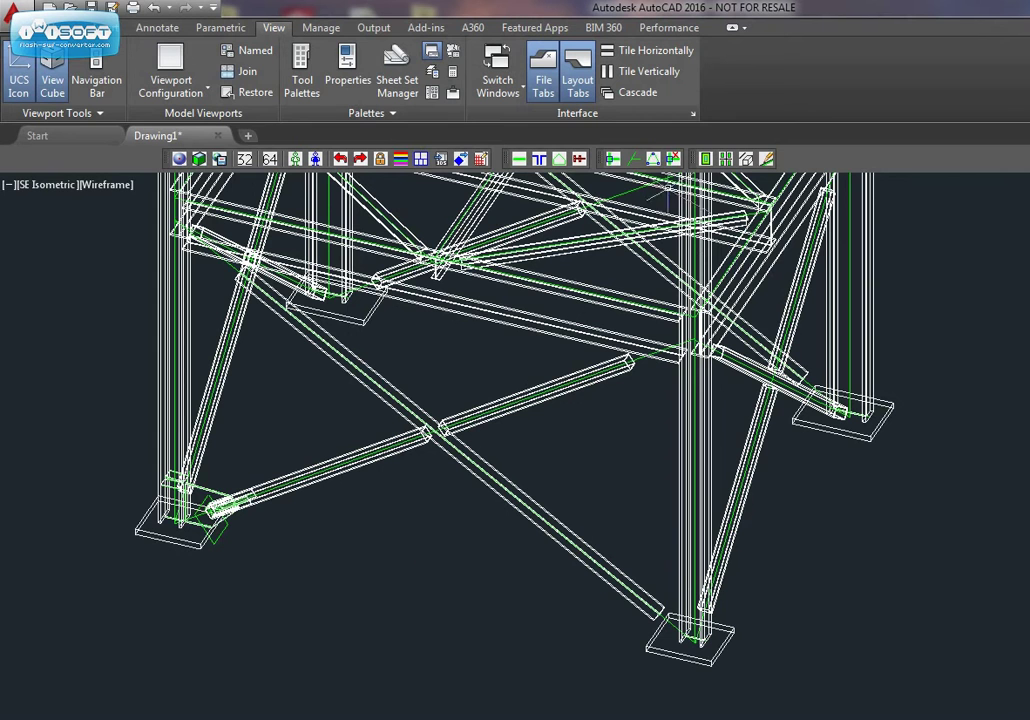
click(638, 162)
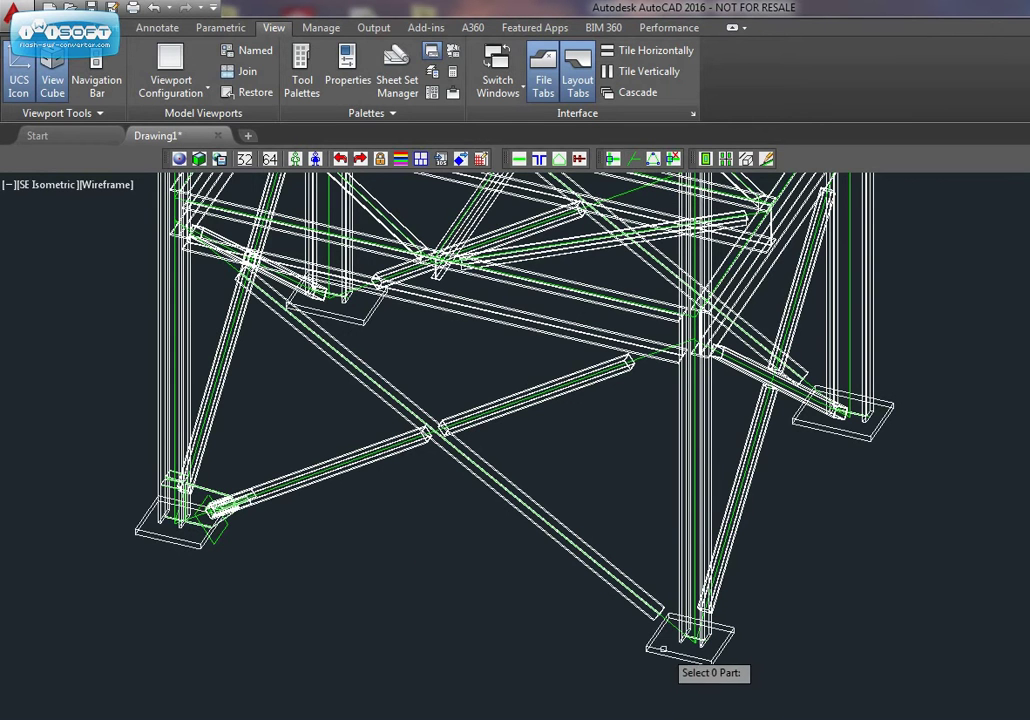
click(681, 612)
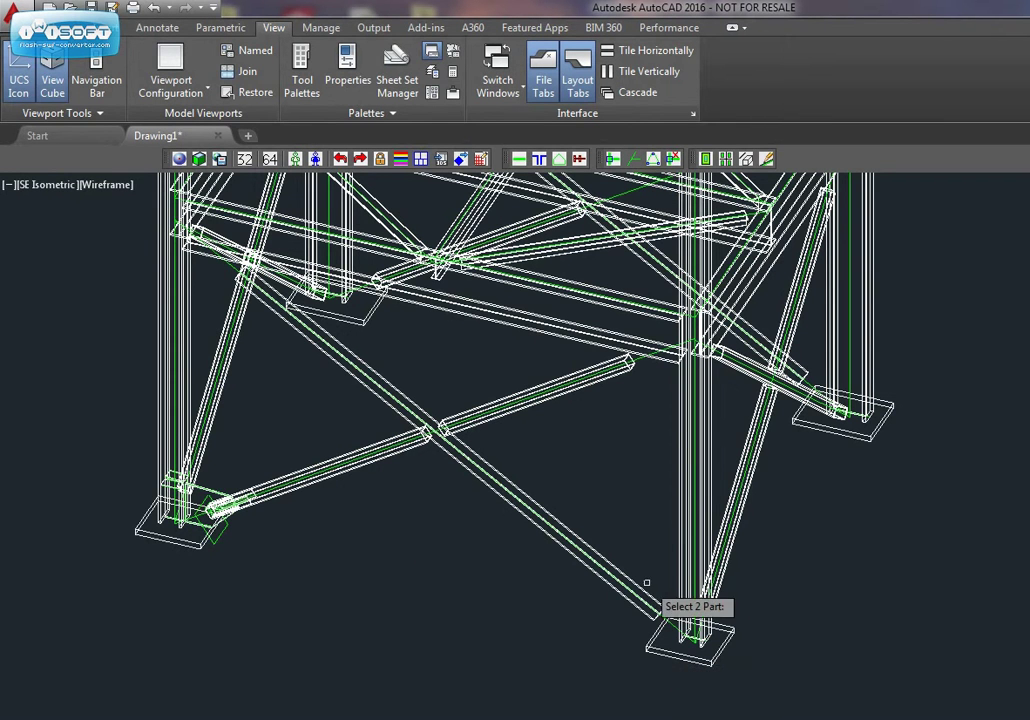
click(637, 590)
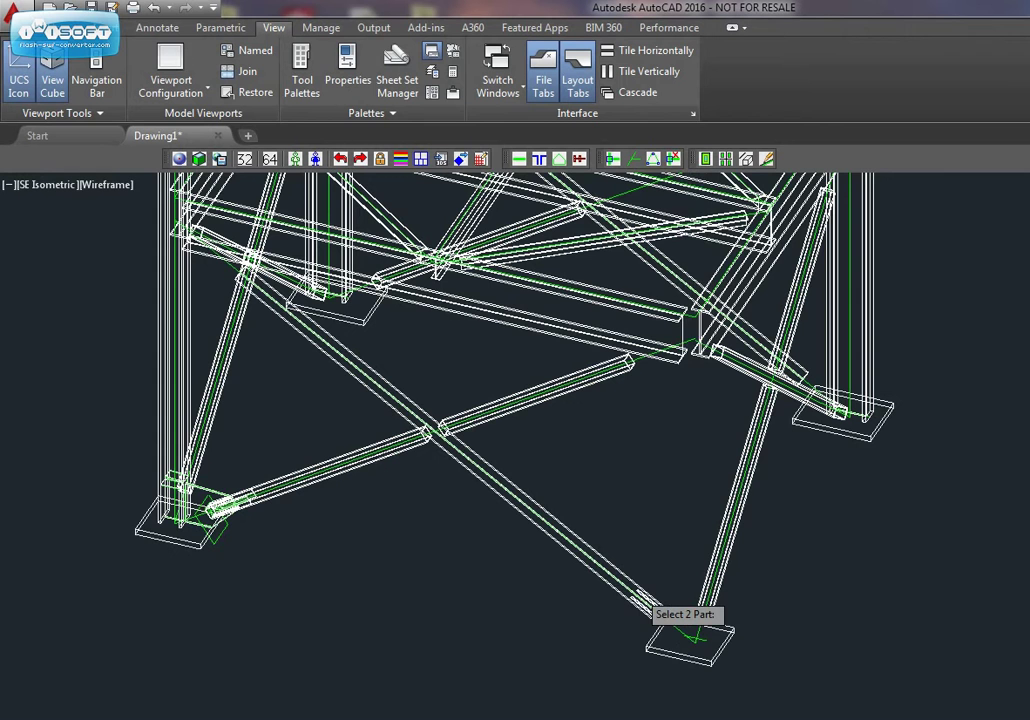
key(Return)
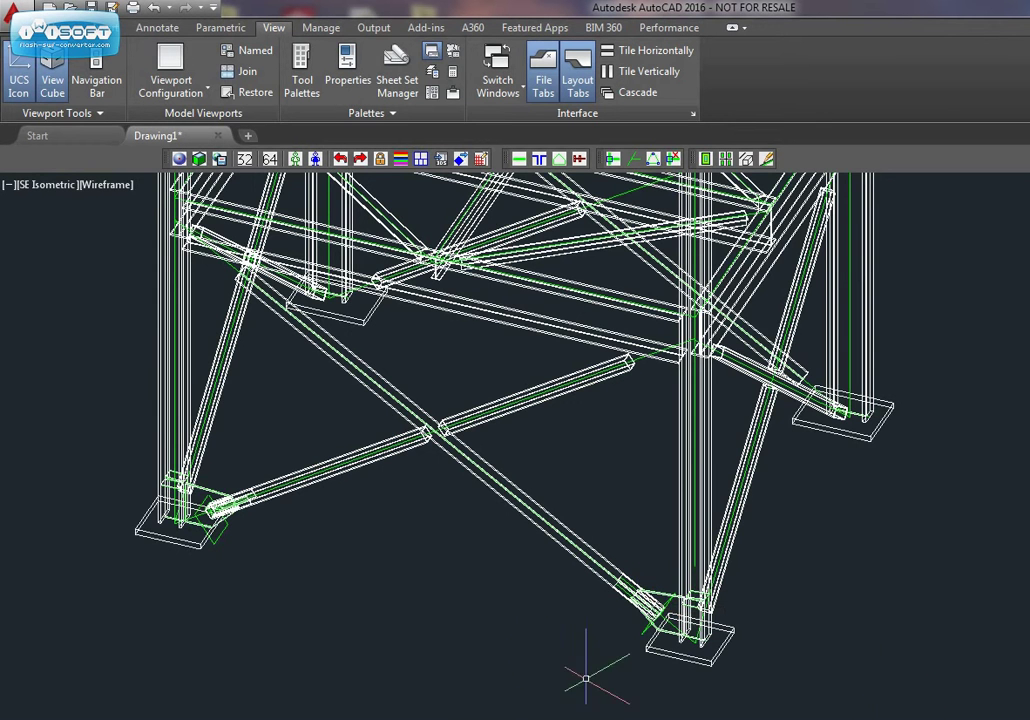
scroll(809, 672, up, 3)
scroll(809, 667, down, 4)
- Choose the GussetFlg7672 connection sketch and accept its parameters unchanged
middle_drag(558, 490, 597, 527)
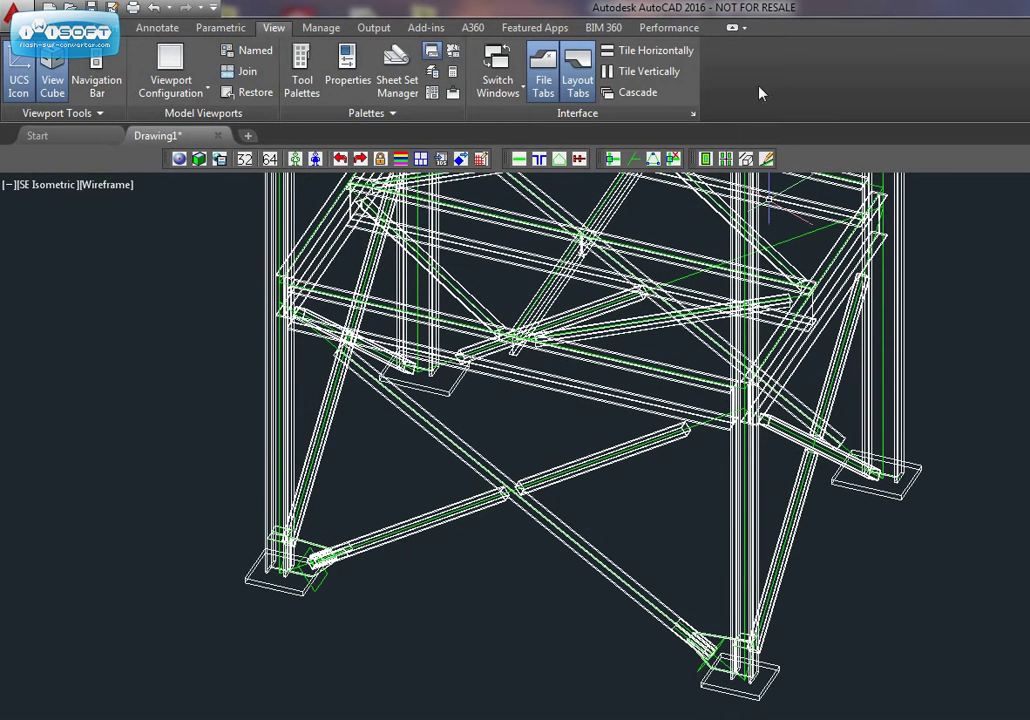
click(634, 160)
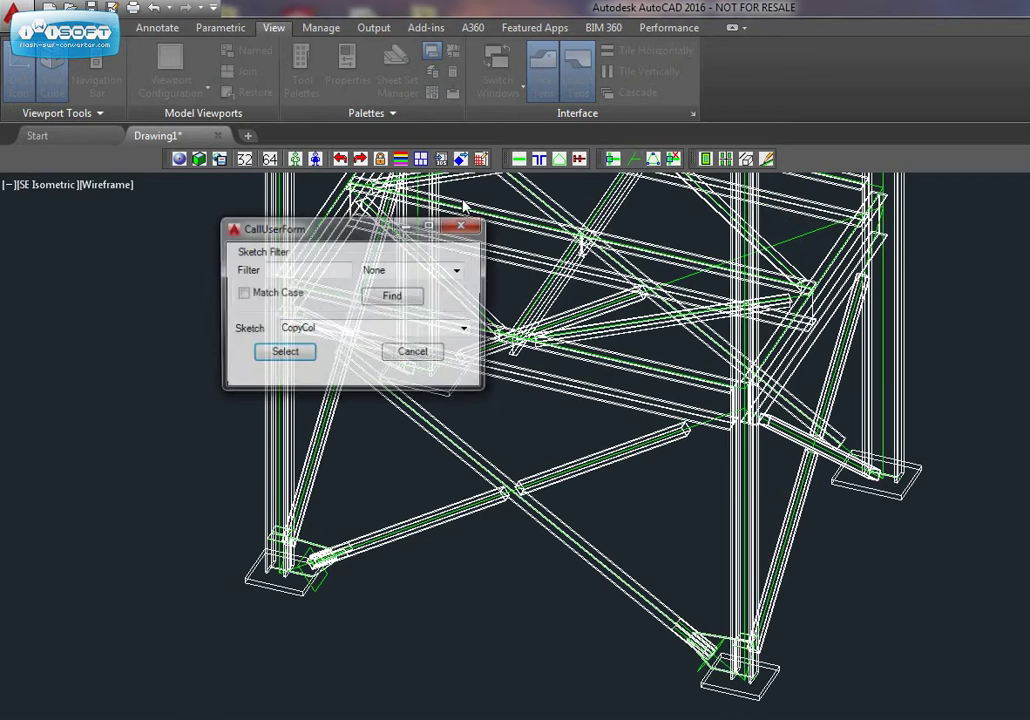
click(465, 331)
click(389, 367)
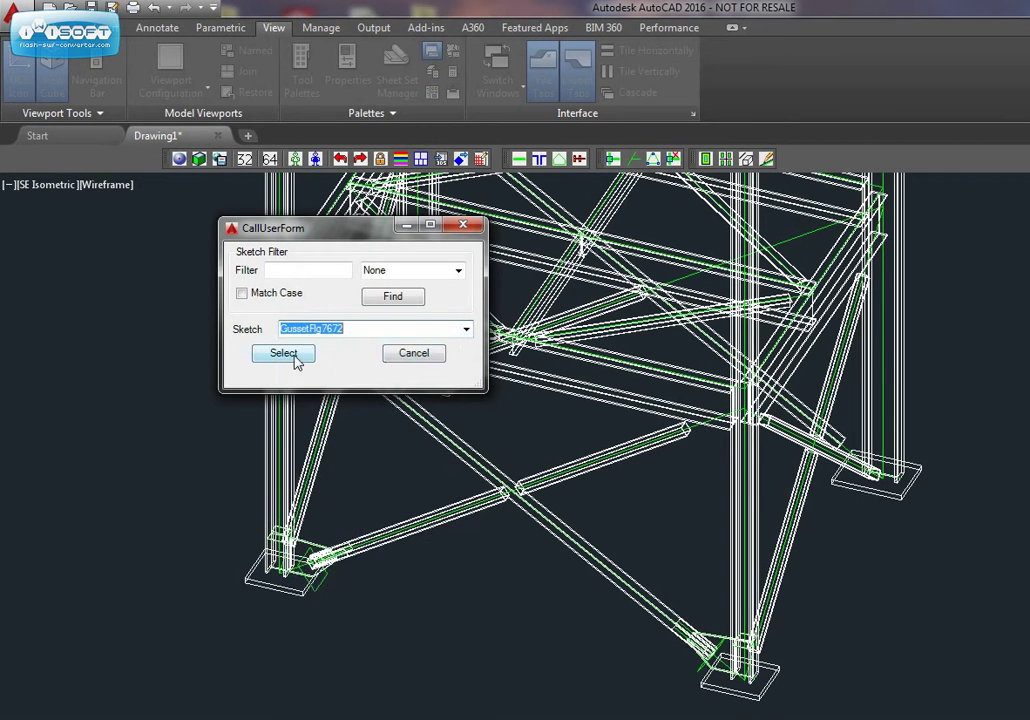
click(294, 358)
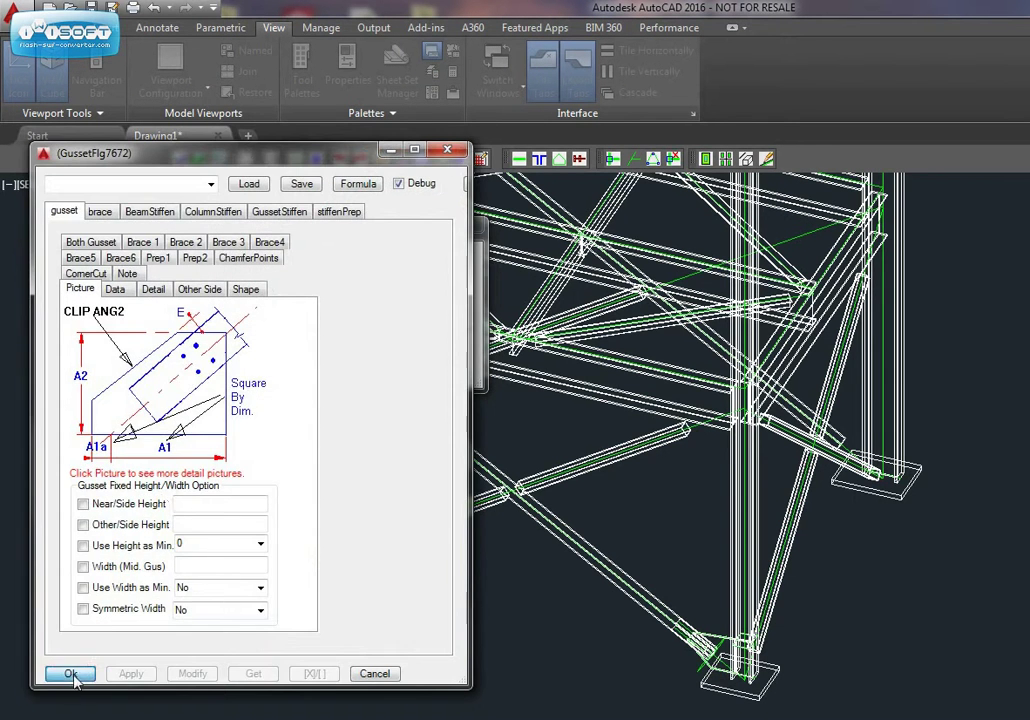
click(72, 675)
click(412, 354)
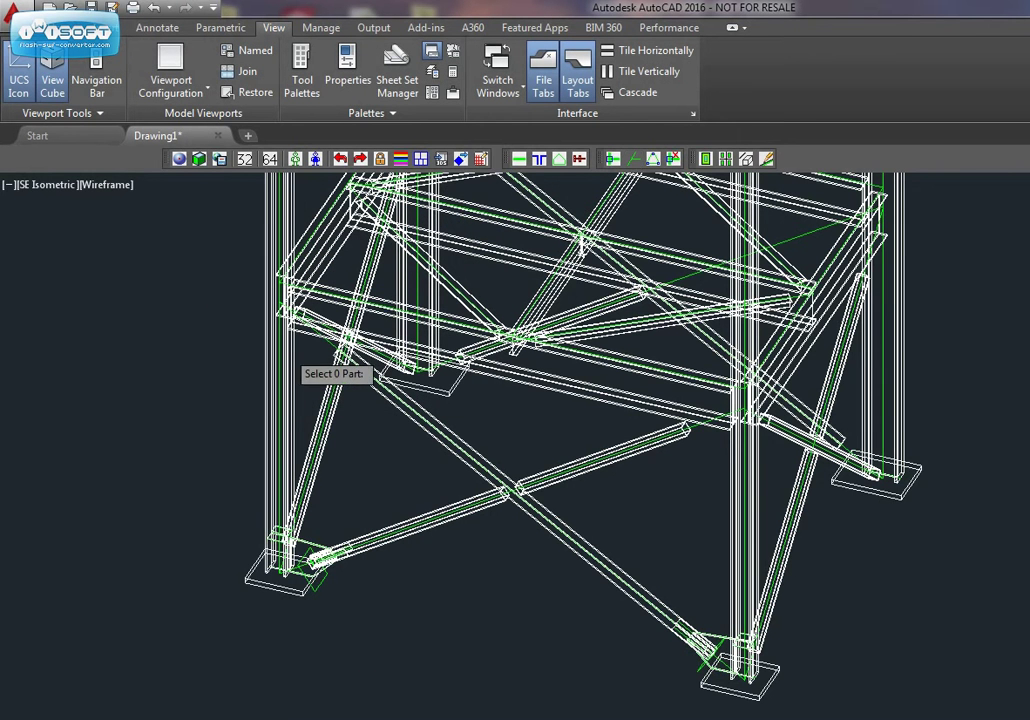
- Apply the flange gusset connection to the front beam, column and upper brace end at both the front-left and front-right columns
click(328, 300)
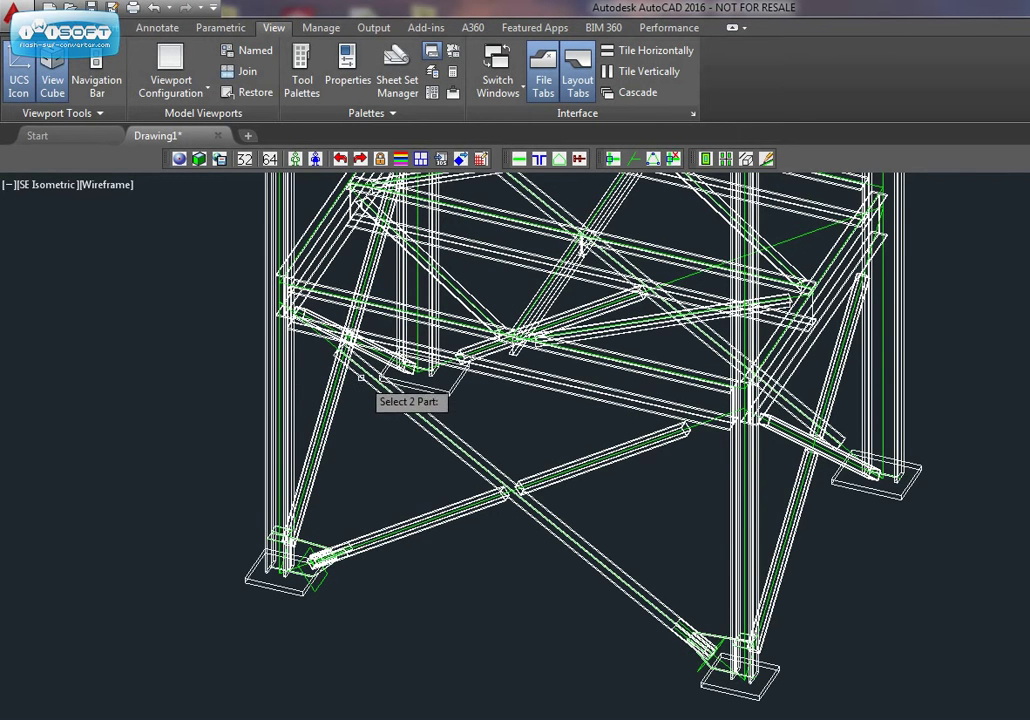
click(378, 389)
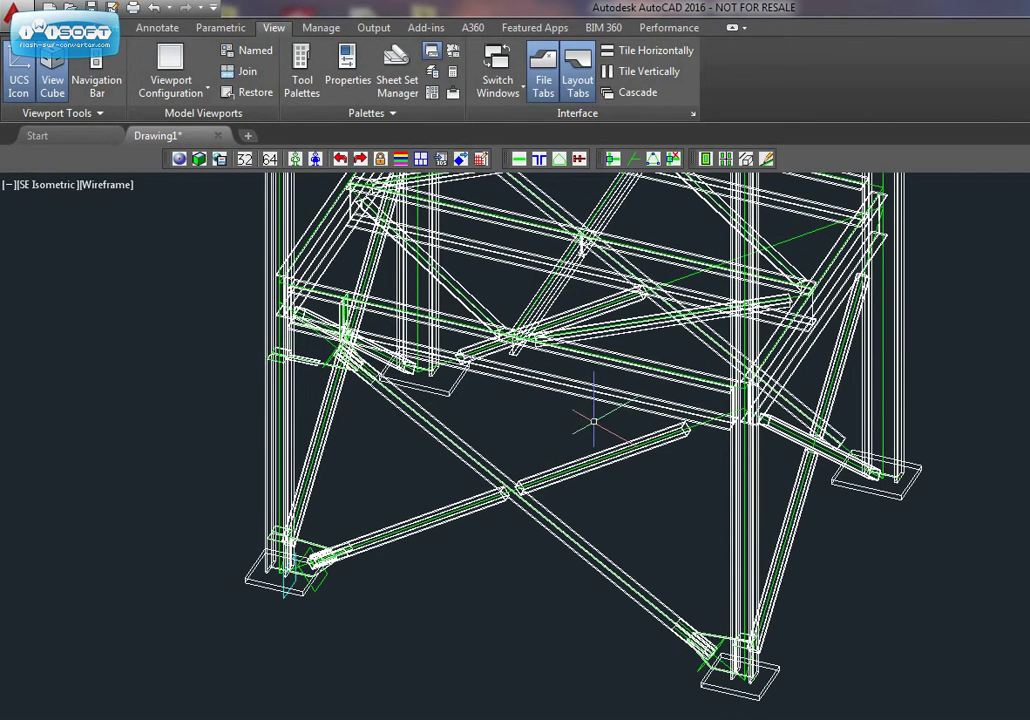
click(635, 162)
click(718, 427)
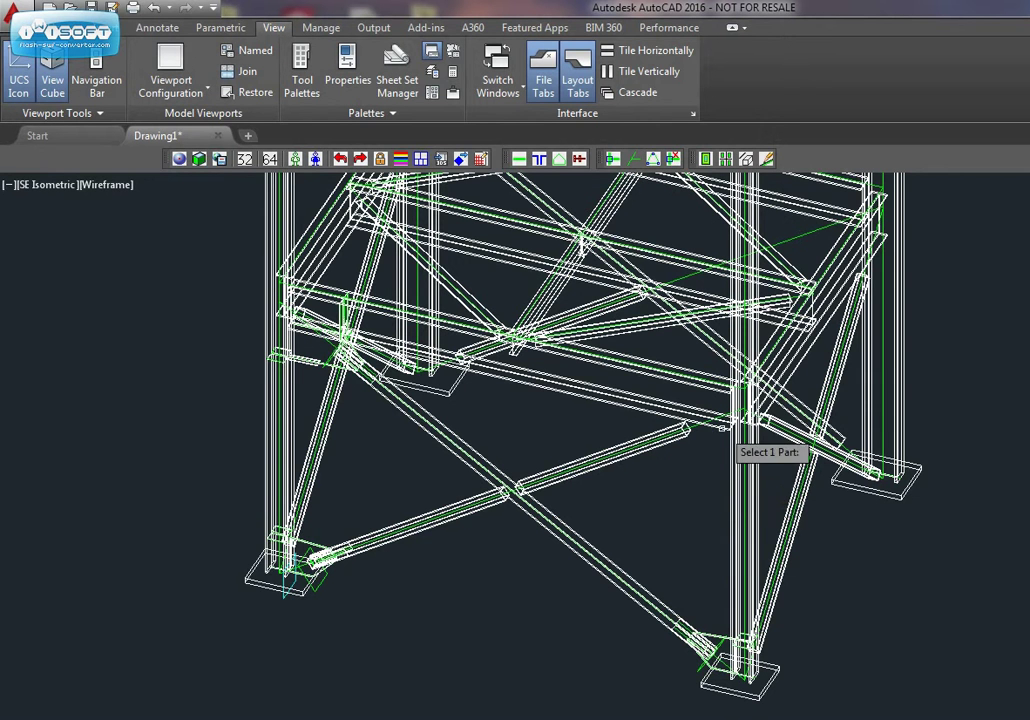
click(682, 437)
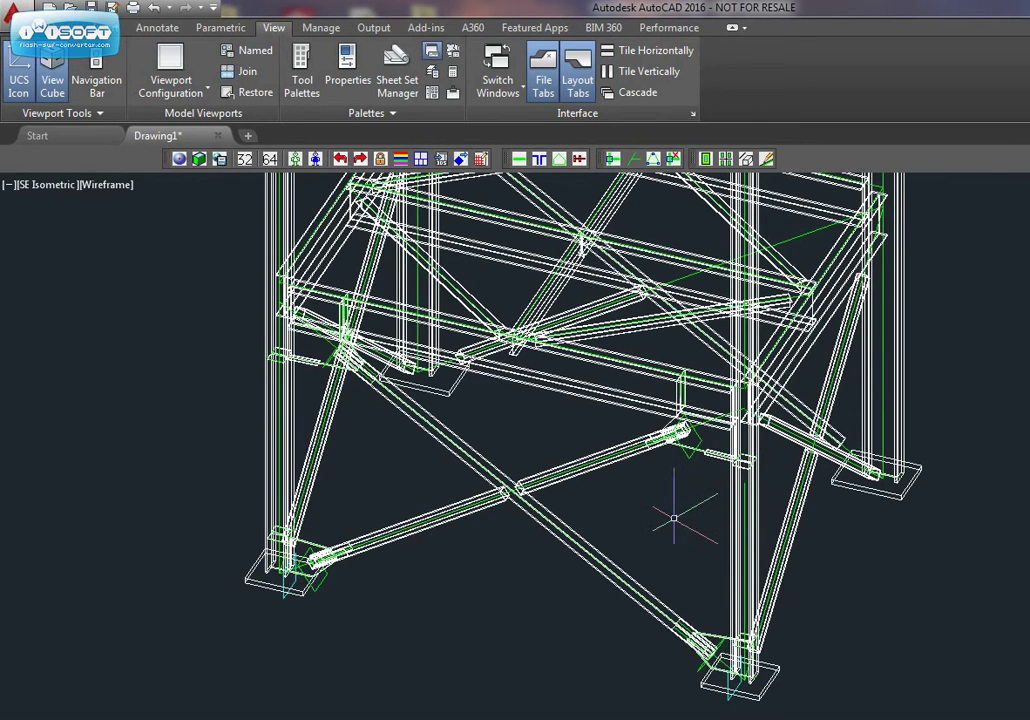
- Shade the model in the Conceptual visual style and examine the flange gusset and stiffeners at the front-right column
scroll(703, 503, up, 2)
scroll(703, 503, up, 4)
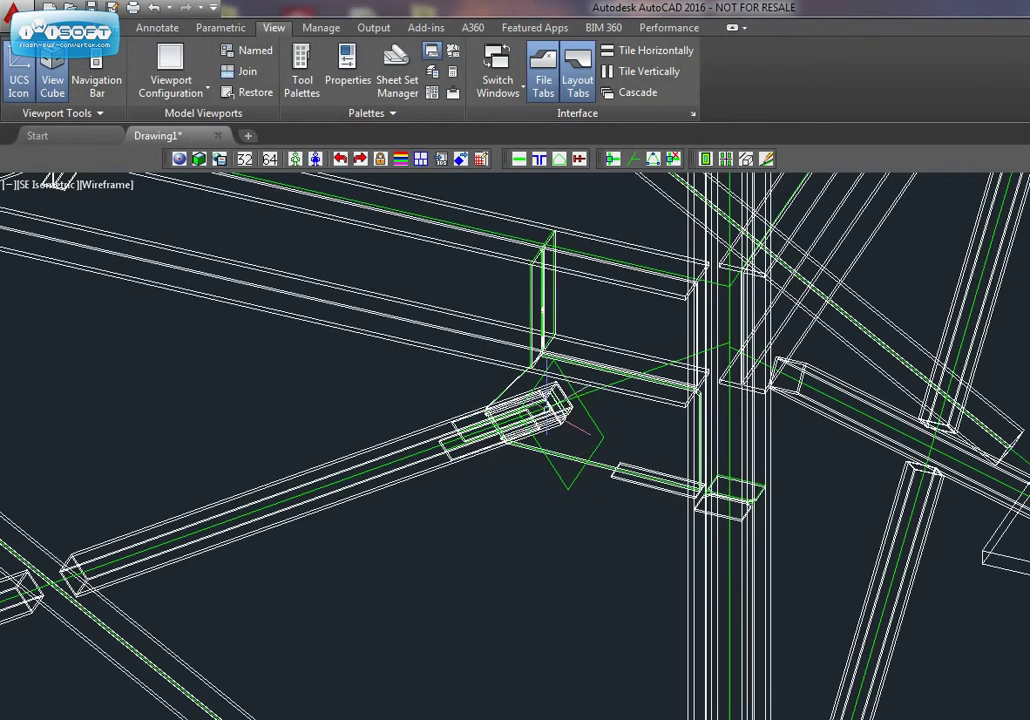
scroll(521, 409, up, 3)
scroll(495, 420, down, 5)
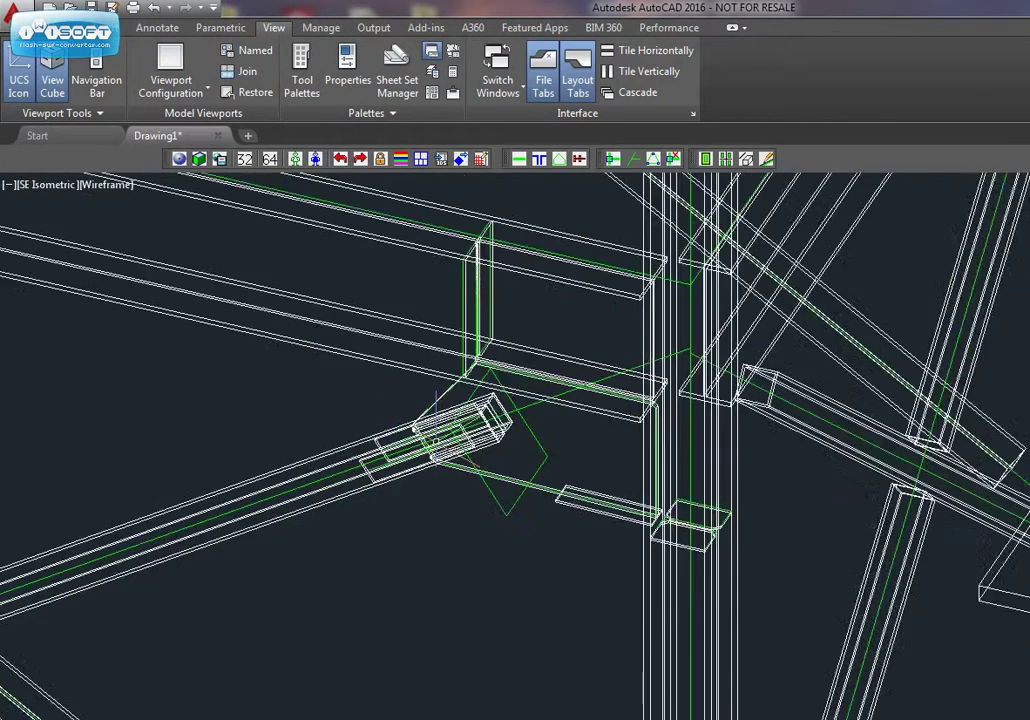
middle_drag(515, 499, 562, 467)
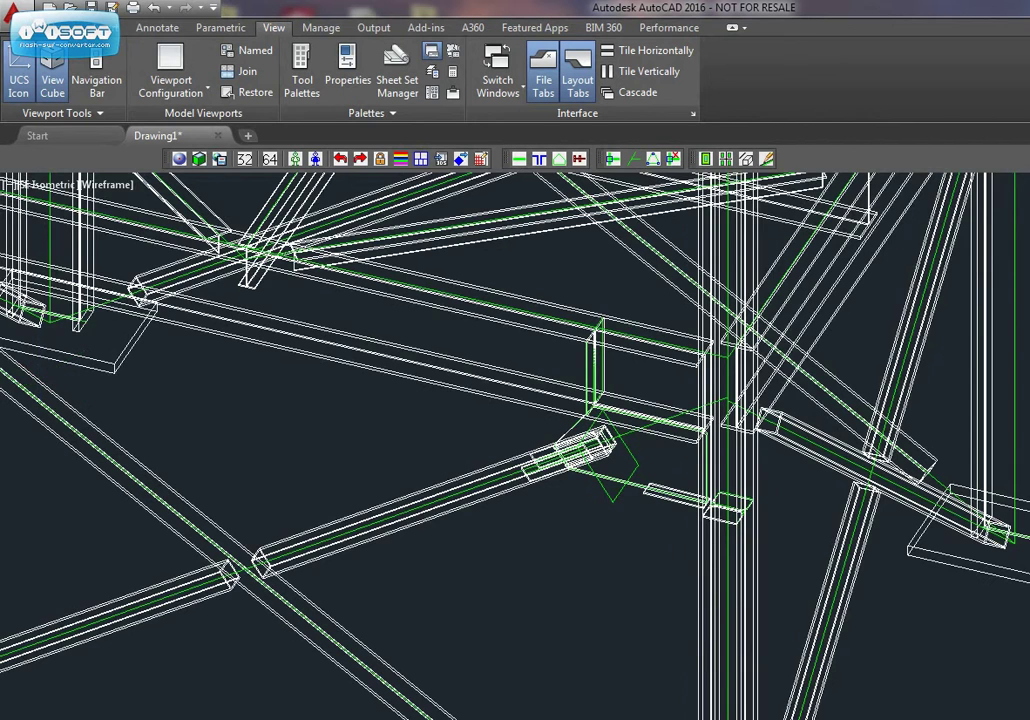
click(179, 158)
middle_drag(621, 521, 625, 562)
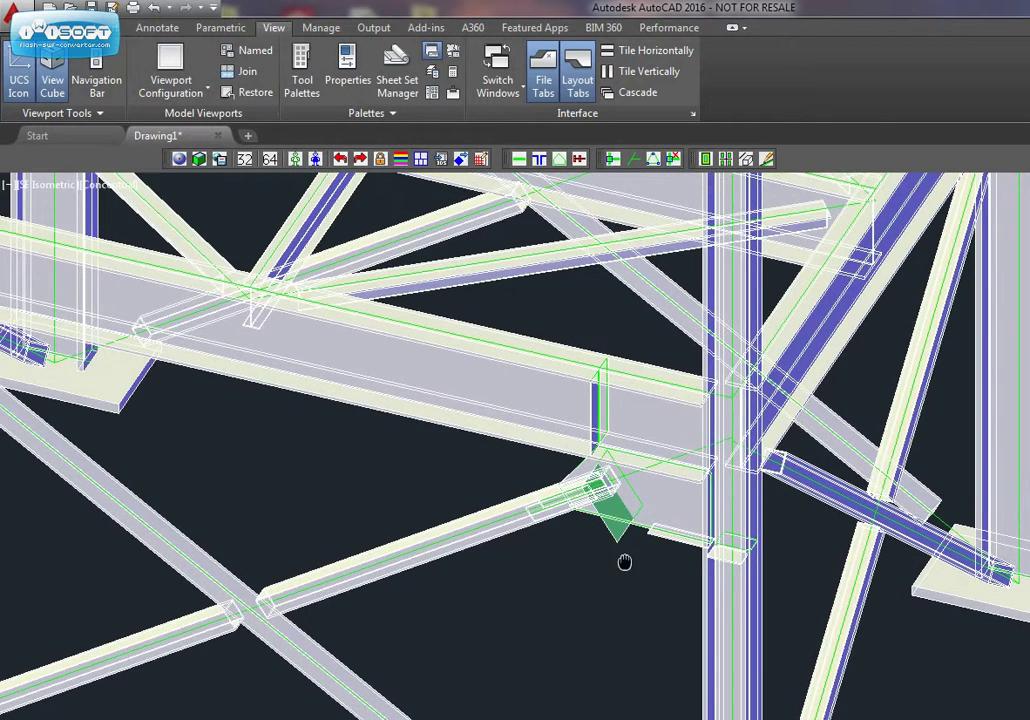
scroll(622, 550, up, 3)
scroll(623, 545, down, 2)
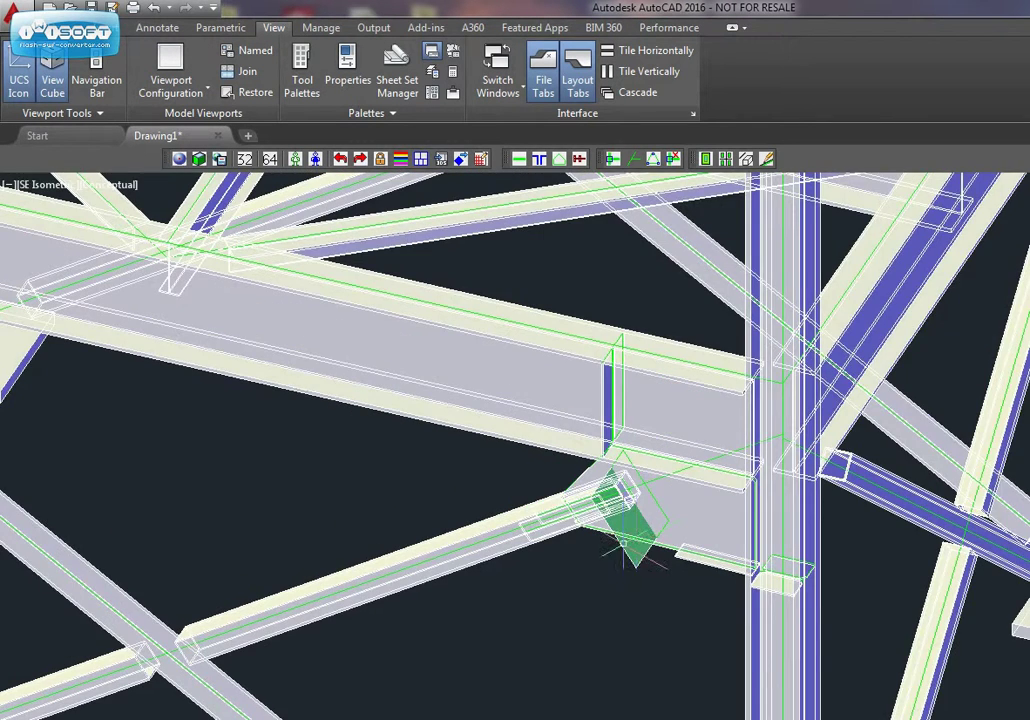
scroll(622, 548, up, 2)
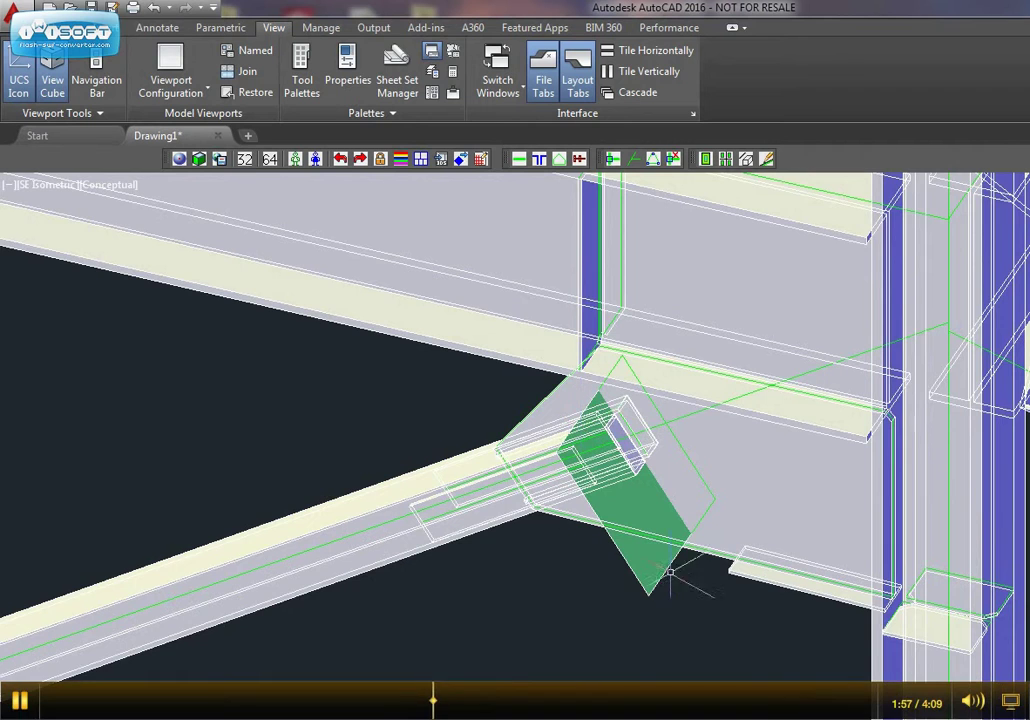
scroll(565, 505, down, 2)
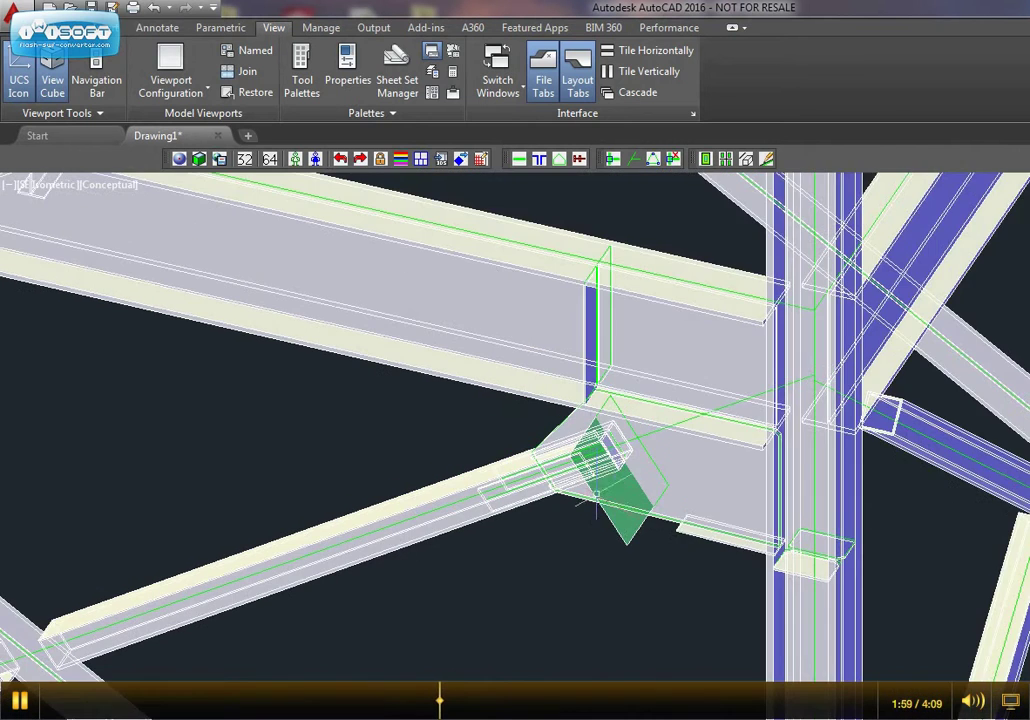
scroll(565, 505, down, 2)
scroll(588, 518, down, 3)
- Choose the HorzGussetTrestle connection sketch for the horizontal bracing between the beams
middle_drag(517, 418, 554, 586)
middle_drag(650, 378, 591, 444)
scroll(591, 444, up, 2)
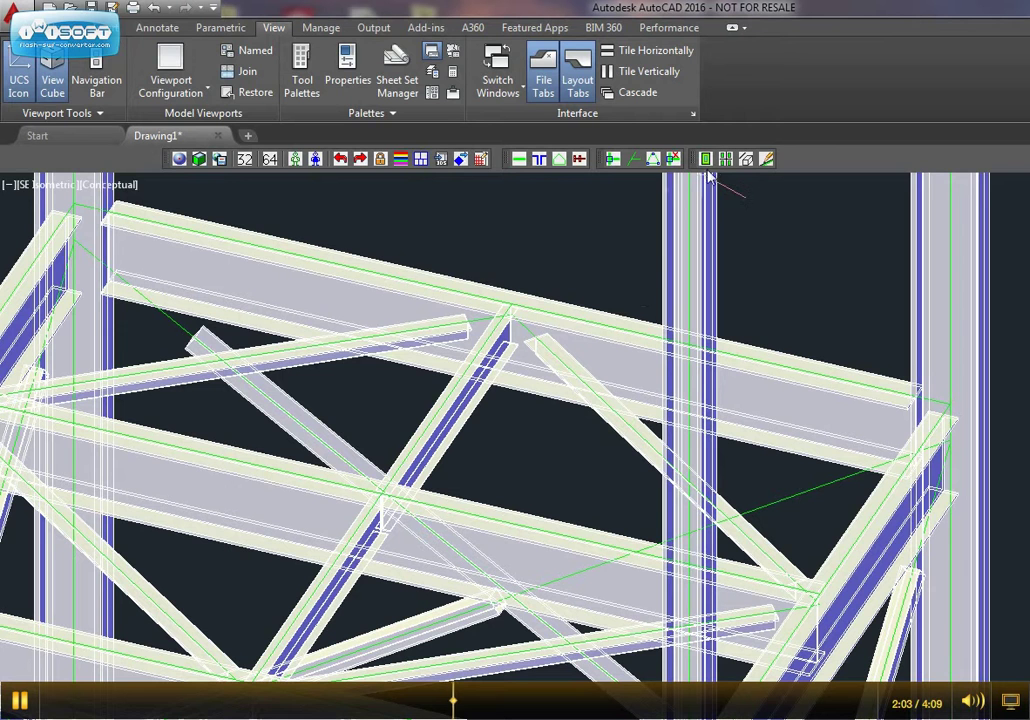
click(611, 159)
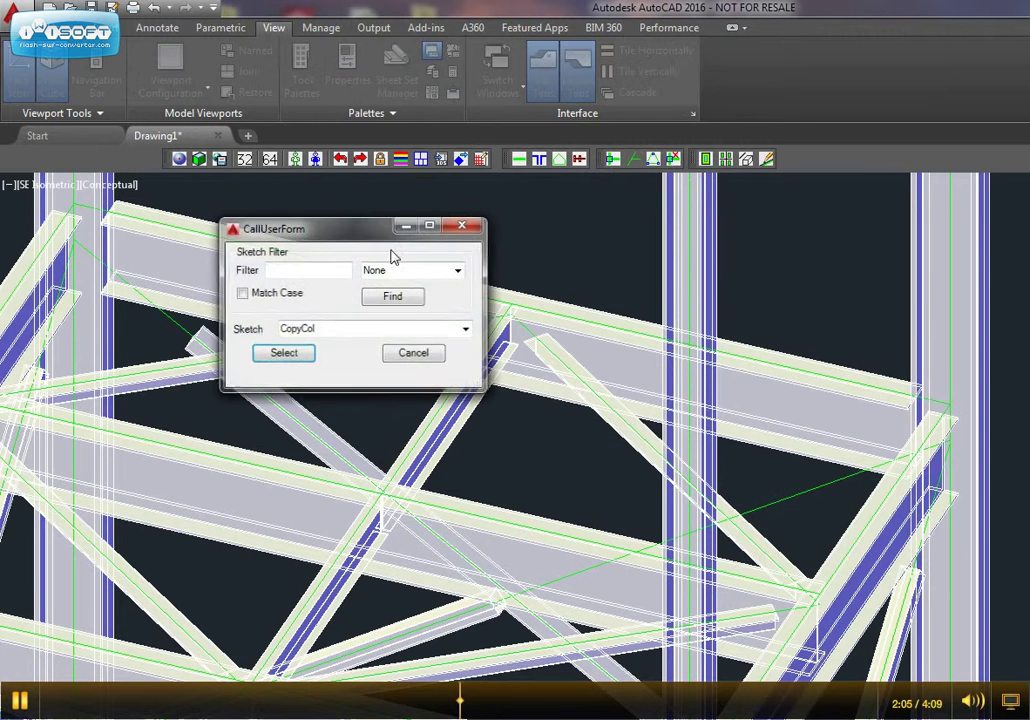
click(465, 330)
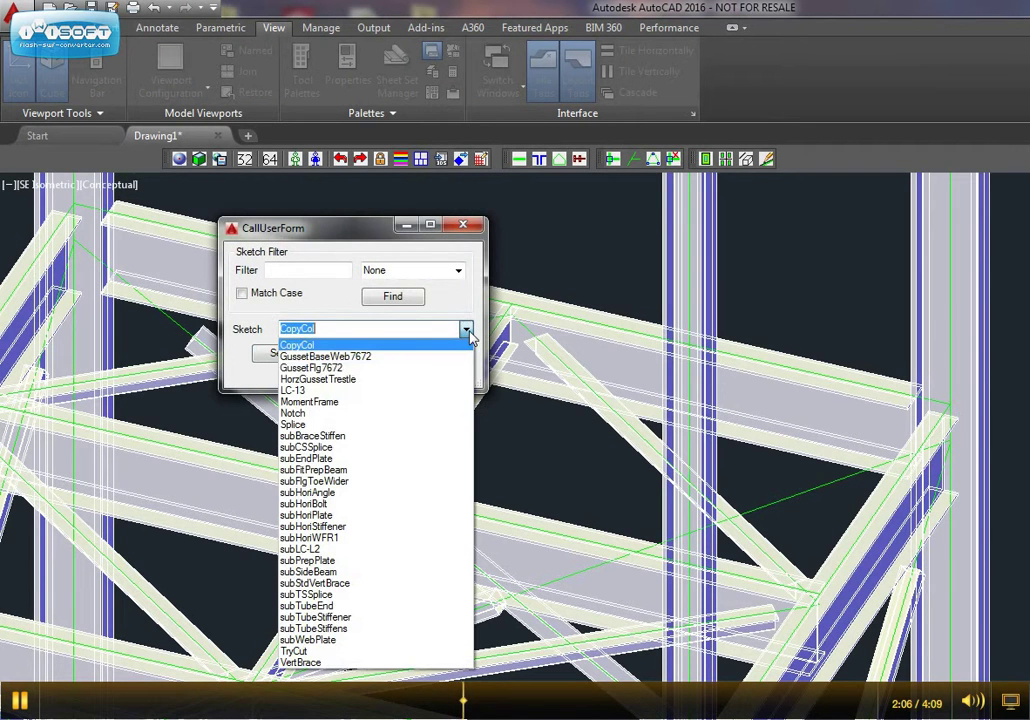
click(414, 380)
click(282, 356)
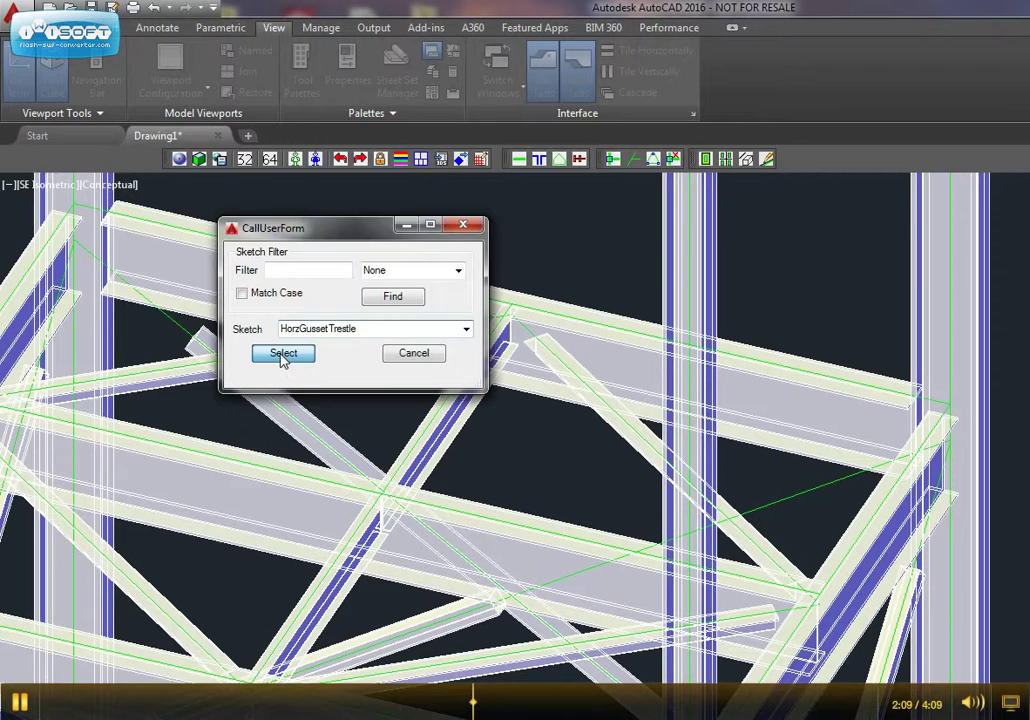
- Load the saved std parameter set into the HorzGussetTrestle sketch
click(211, 183)
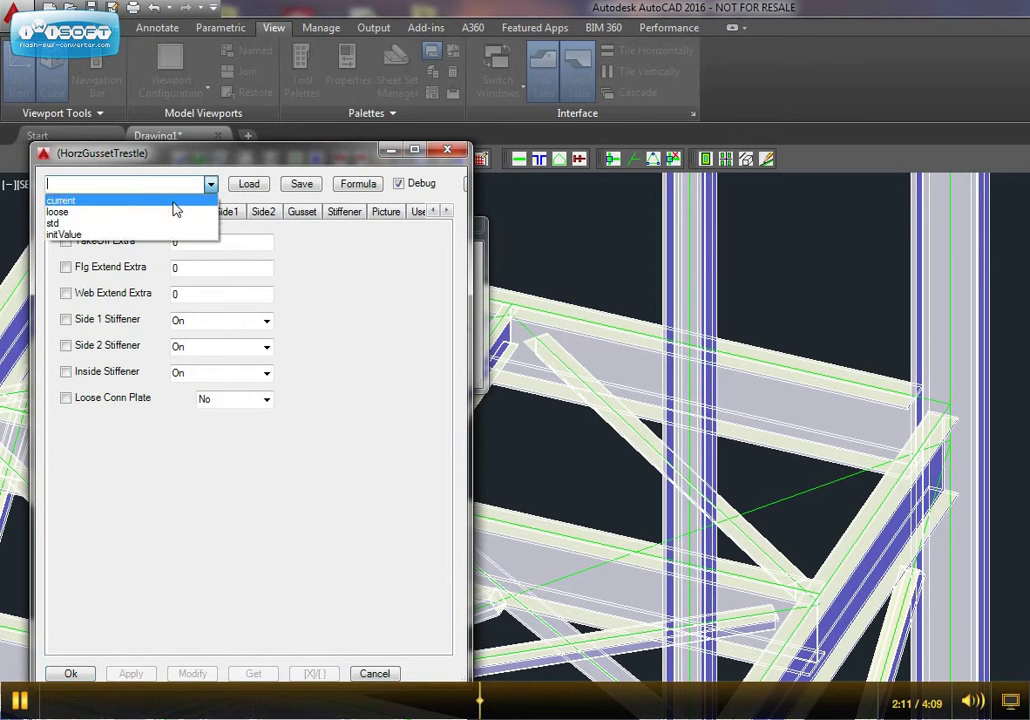
click(166, 222)
click(249, 183)
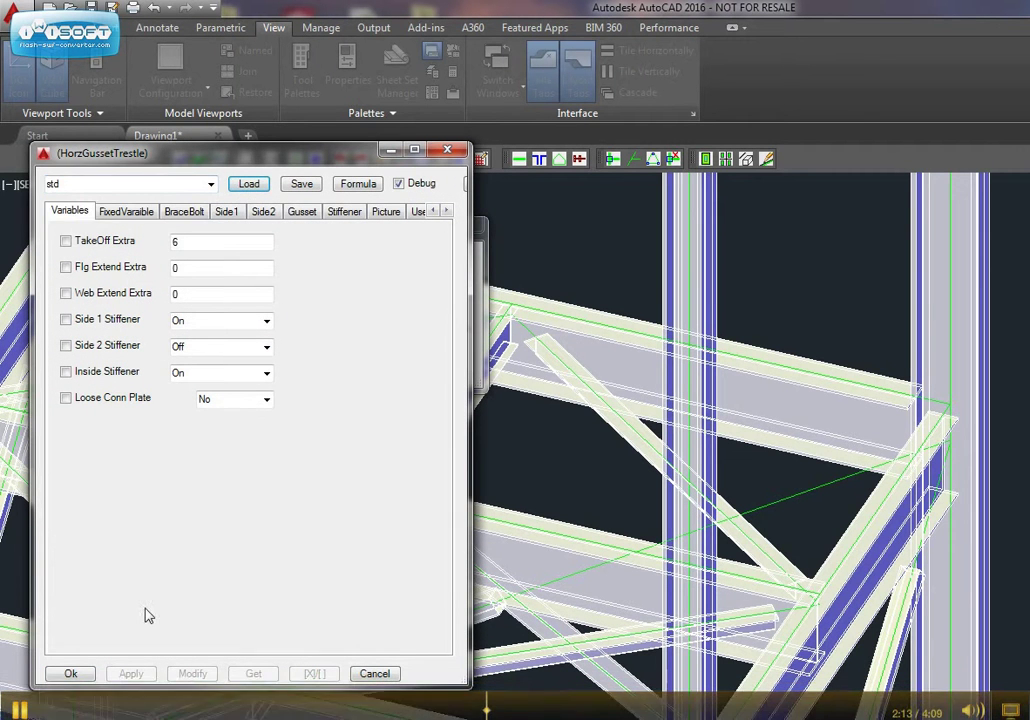
- Accept the HorzGussetTrestle settings and apply the horizontal gusset connection between the rear beam and the right-hand horizontal brace
click(72, 674)
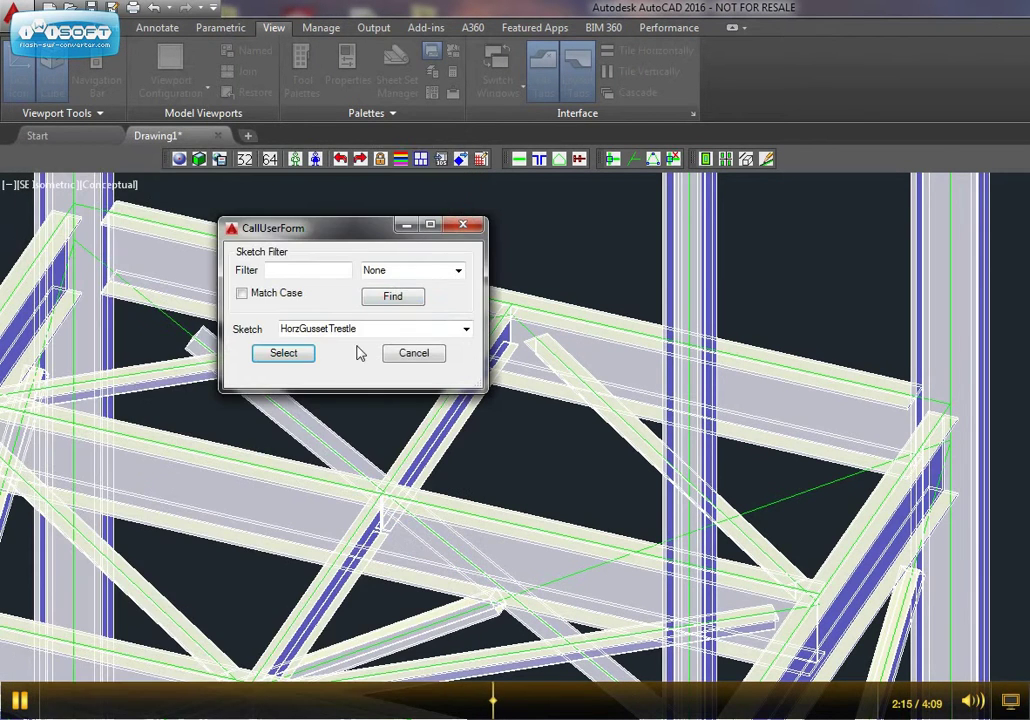
click(414, 353)
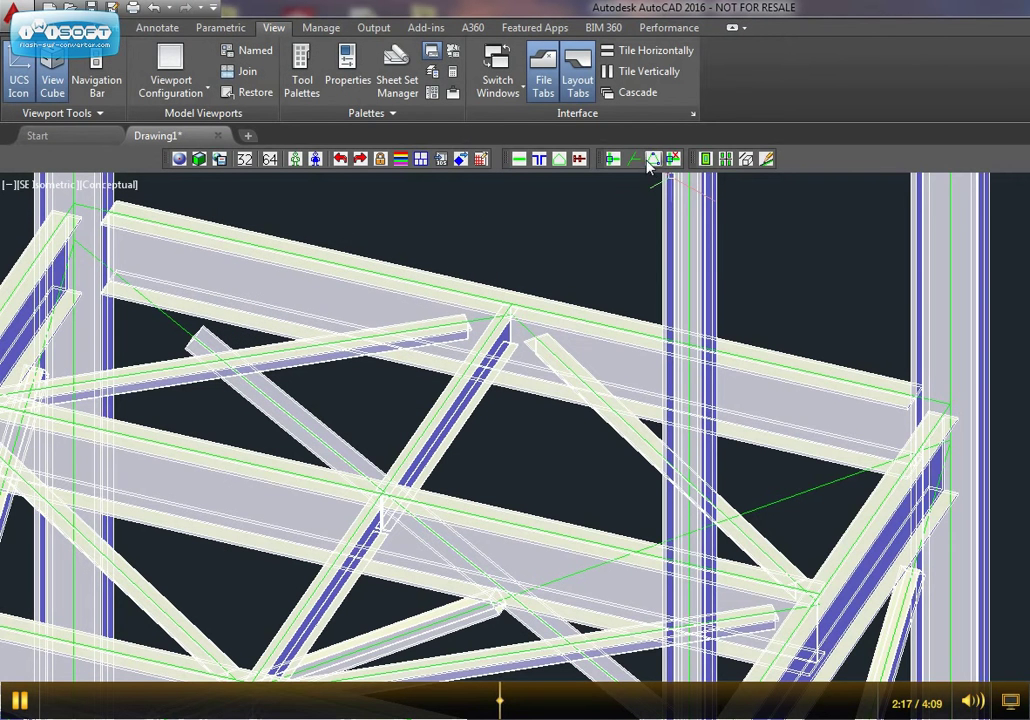
click(550, 327)
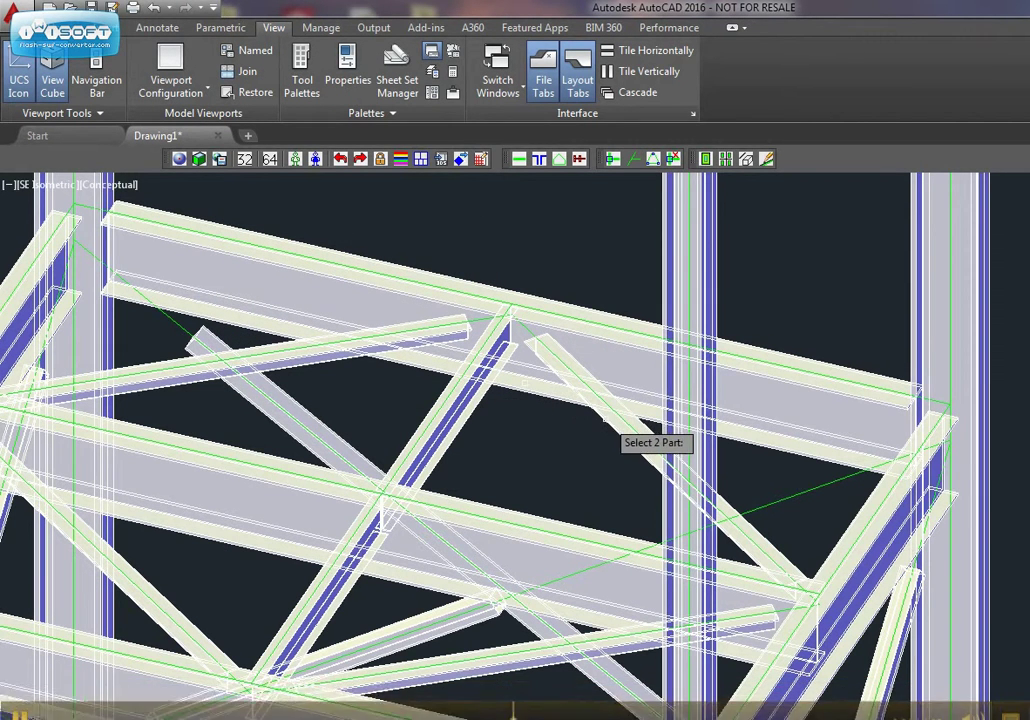
click(605, 416)
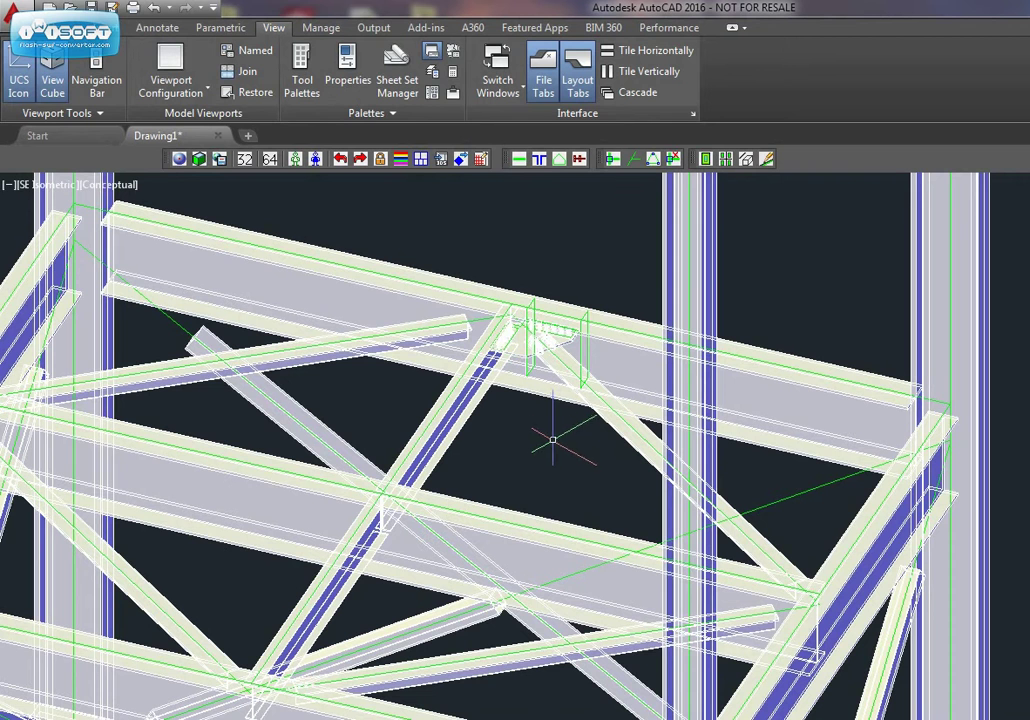
- Apply the same horizontal gusset connection to the left-hand horizontal brace and the rear beam
click(634, 160)
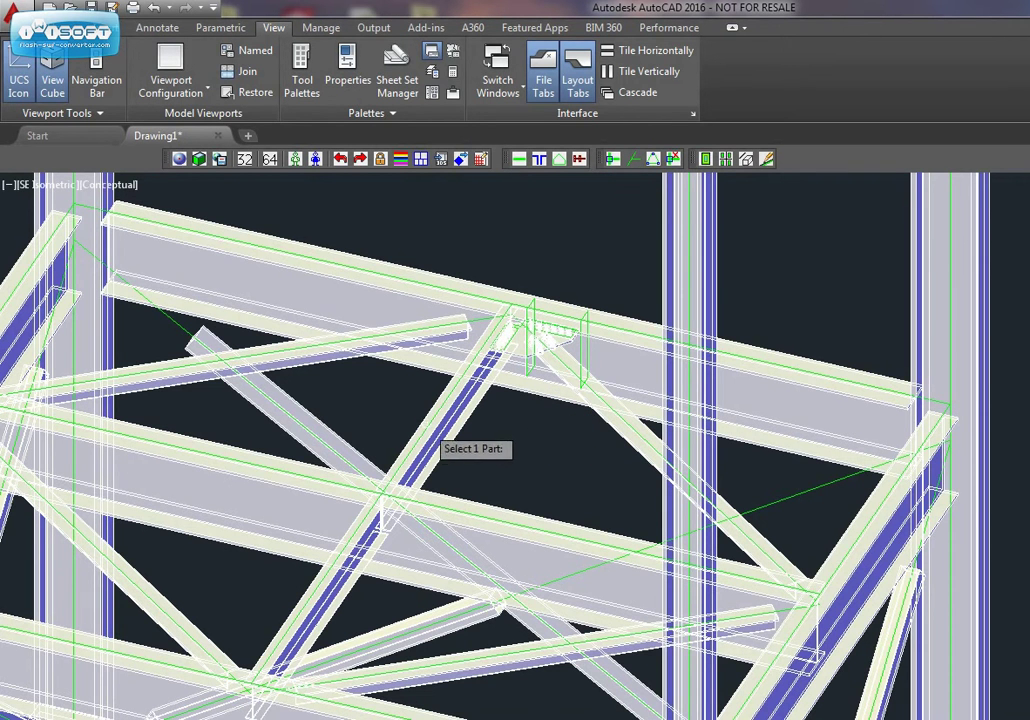
click(340, 332)
click(338, 387)
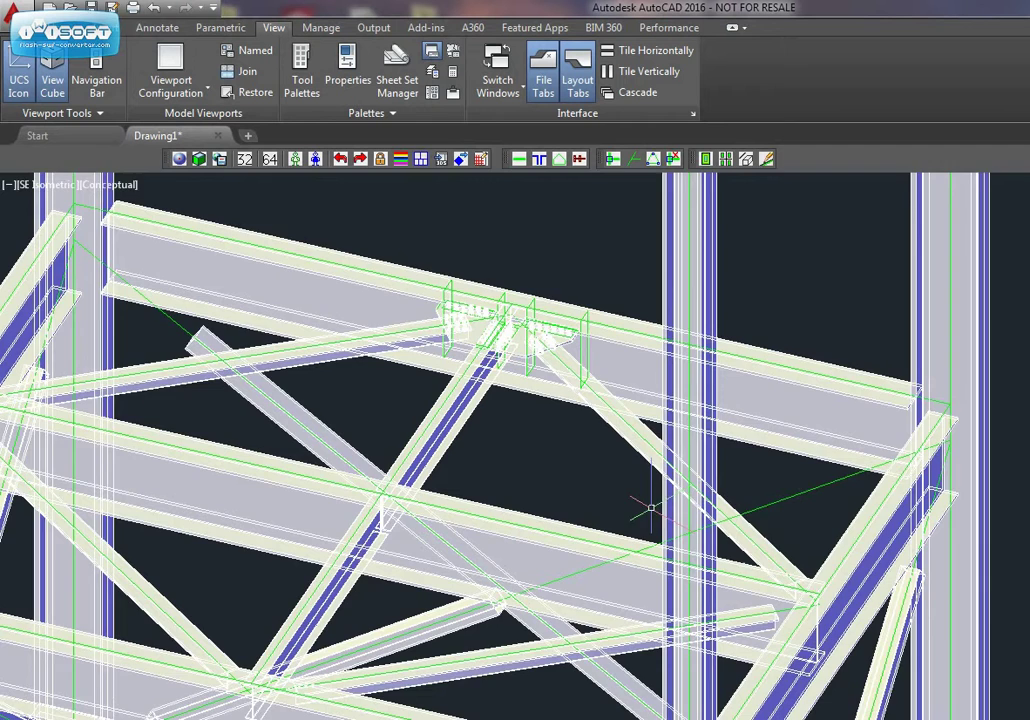
- Edit the right-hand horizontal gusset connection at the rear beam, setting TakeOff Extra to 12 and modifying the connection
scroll(575, 460, up, 3)
middle_drag(575, 460, 617, 586)
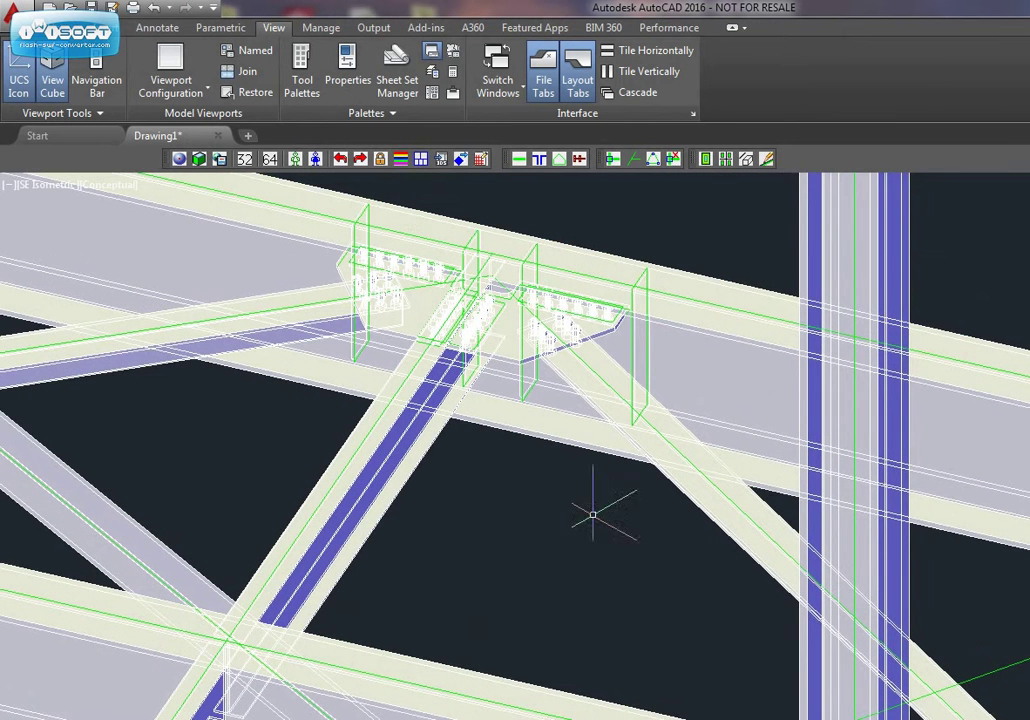
click(659, 161)
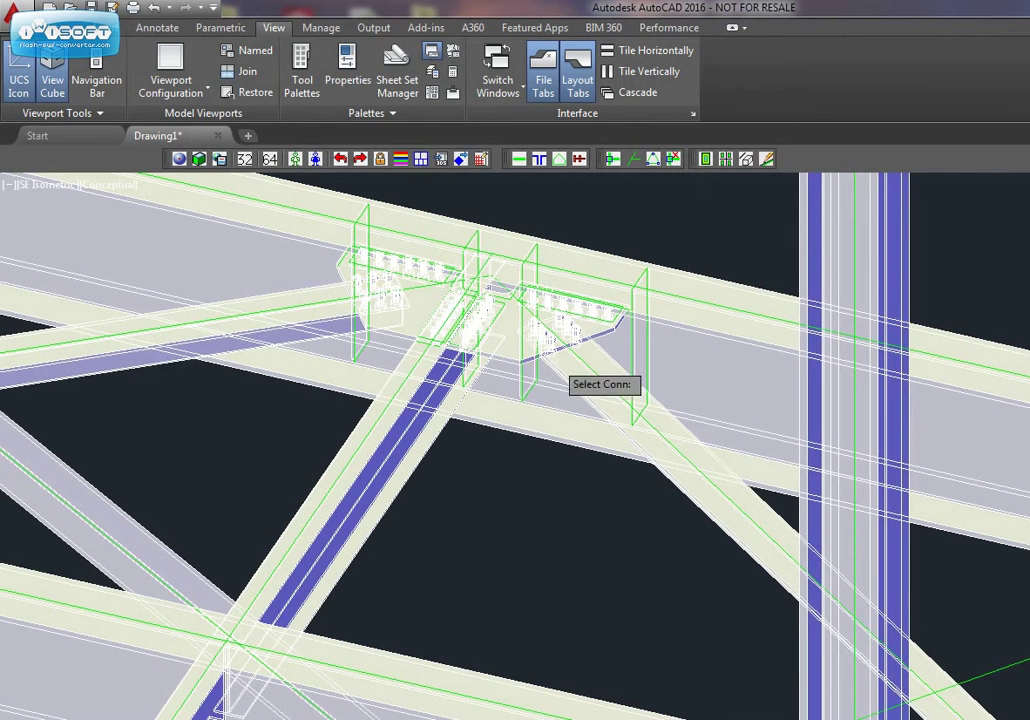
click(535, 380)
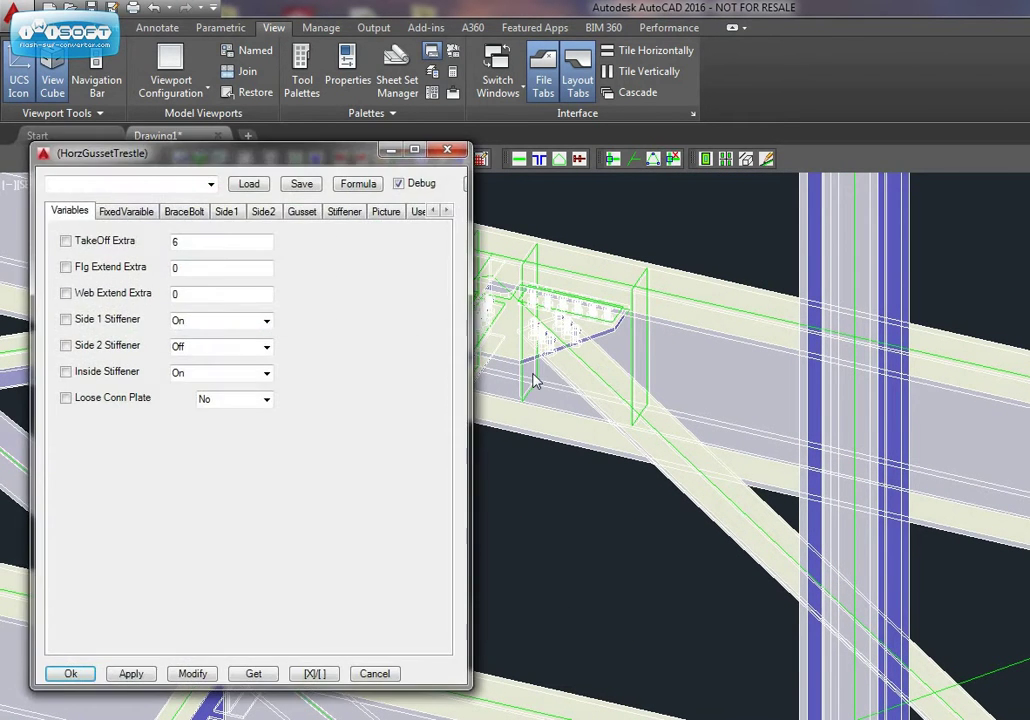
double_click(193, 241)
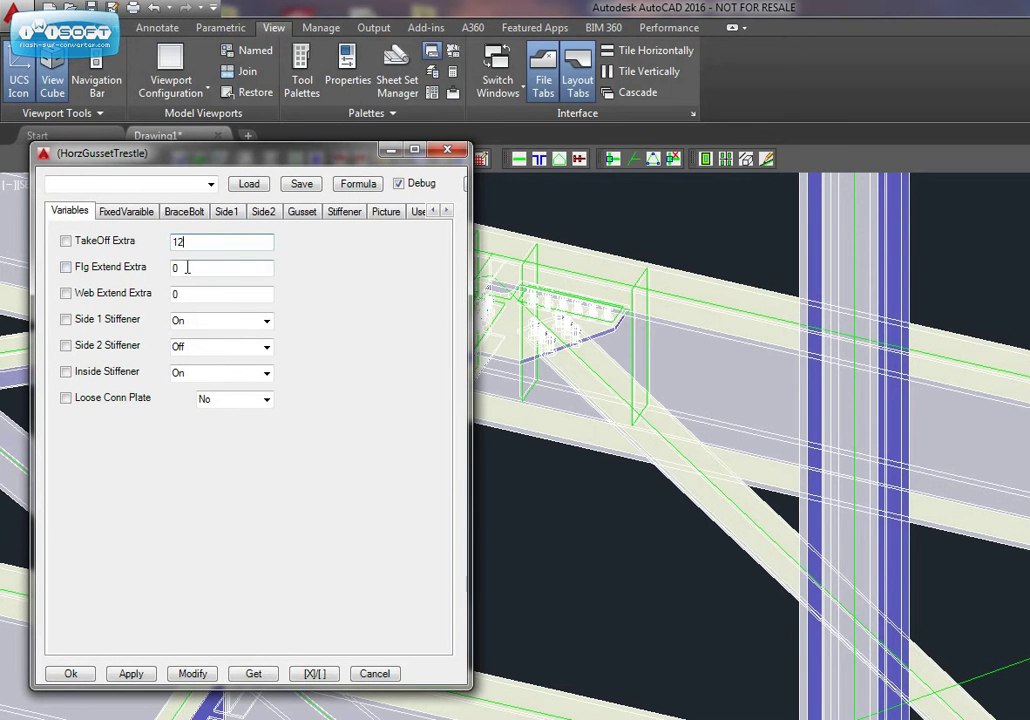
double_click(187, 268)
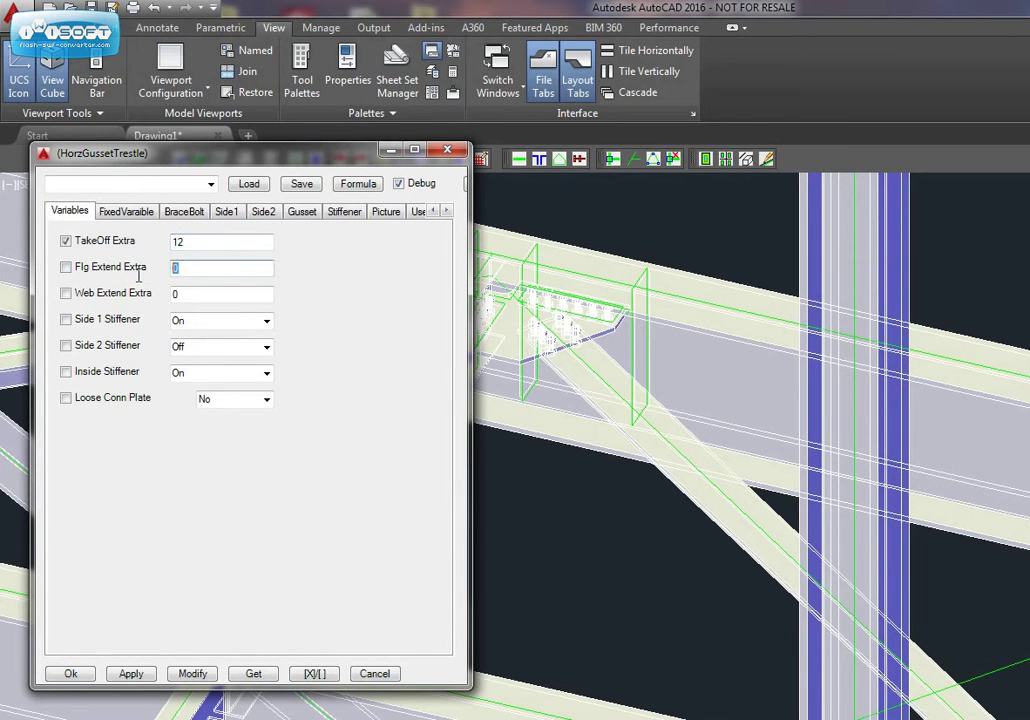
click(200, 674)
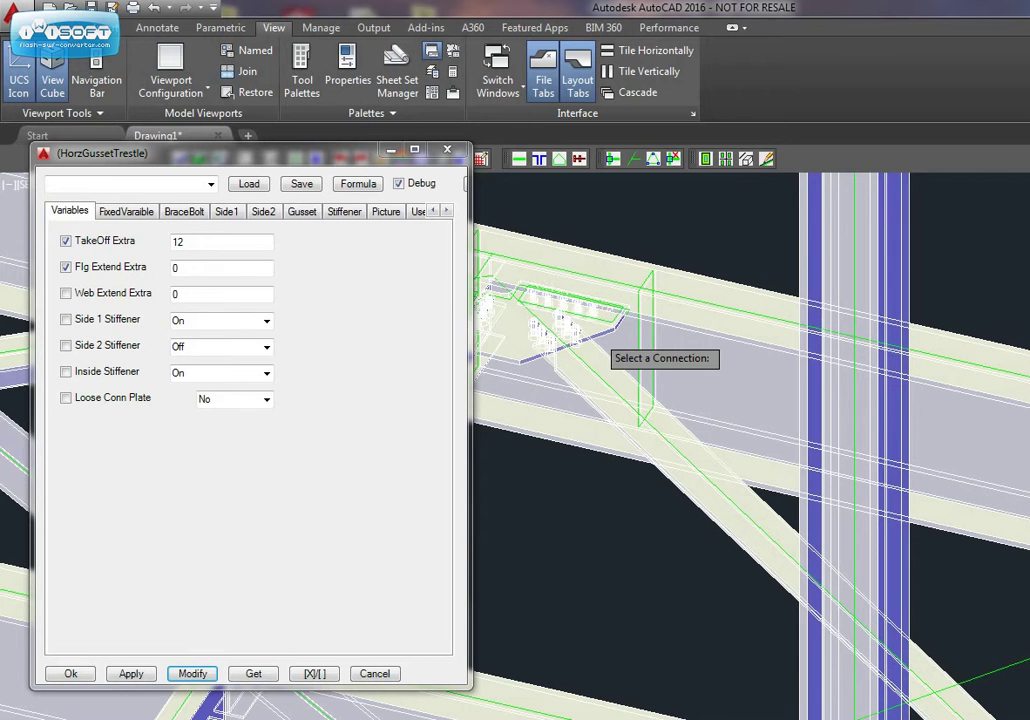
click(595, 342)
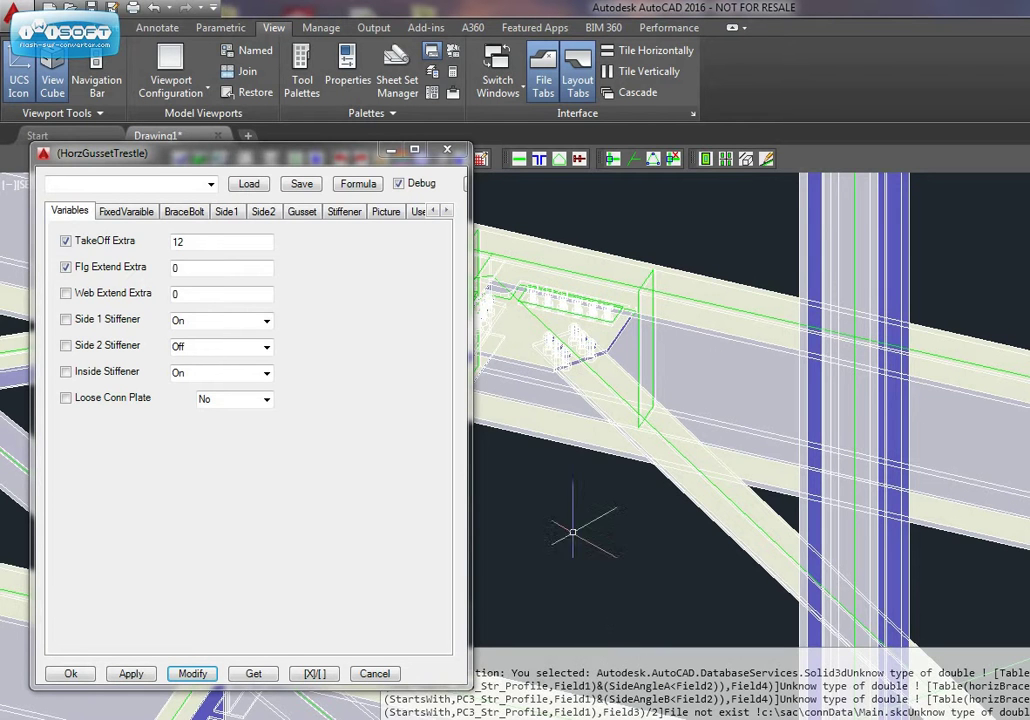
- Set Flg Extend Extra and Web Extend Extra to 4, modify the right-hand horizontal gusset connection and close its settings
click(199, 268)
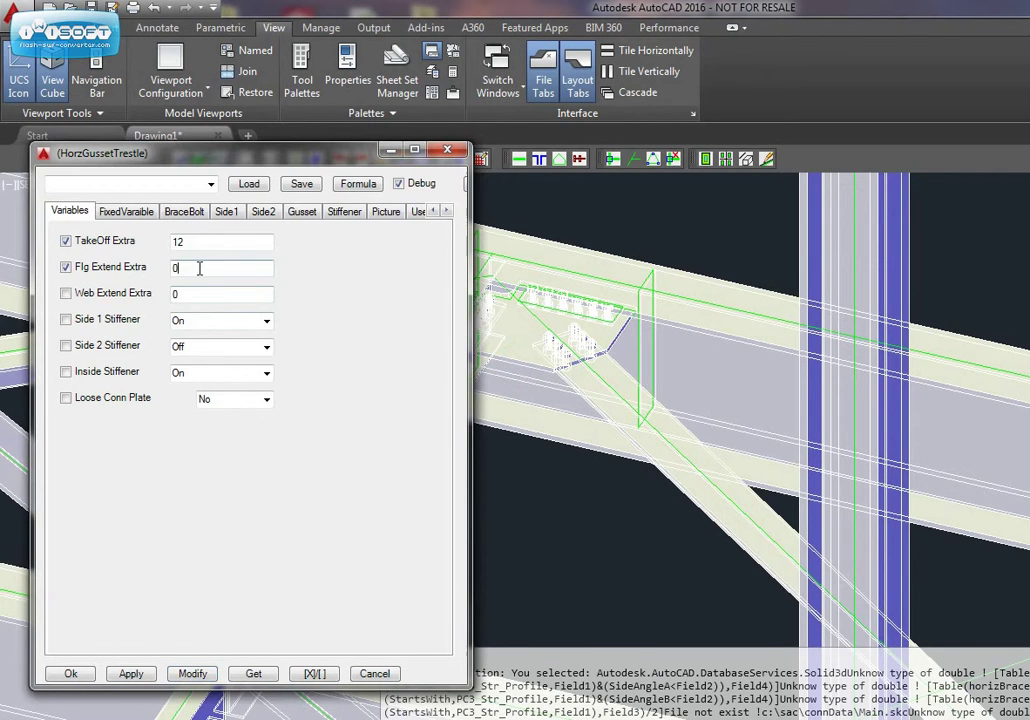
drag(199, 268, 108, 276)
text(4)
key(Tab)
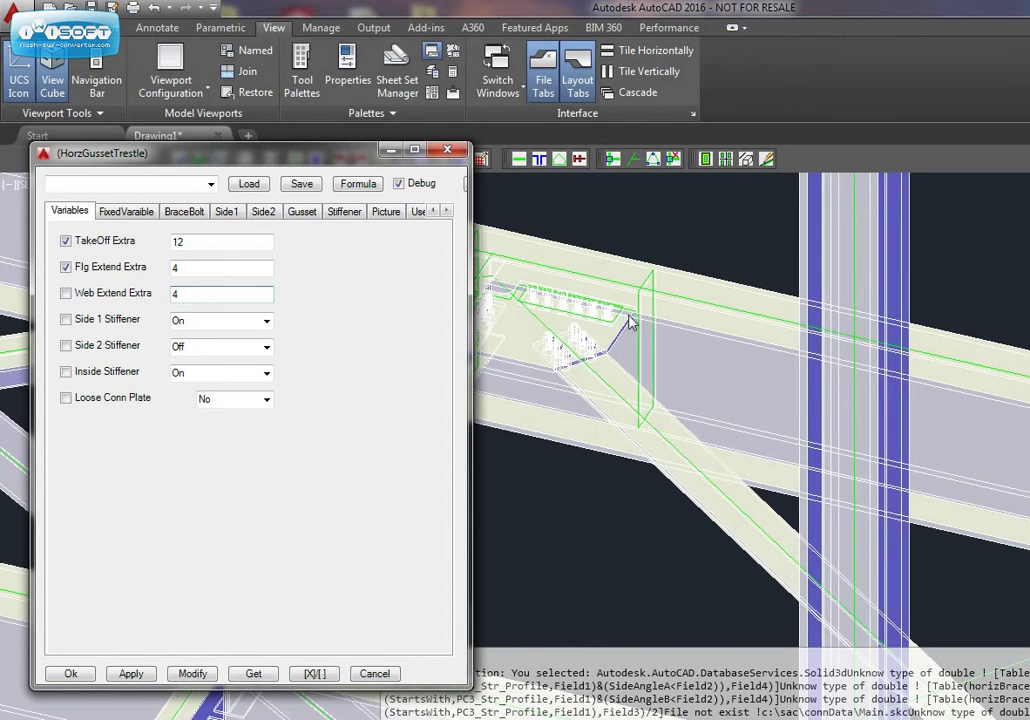
click(192, 673)
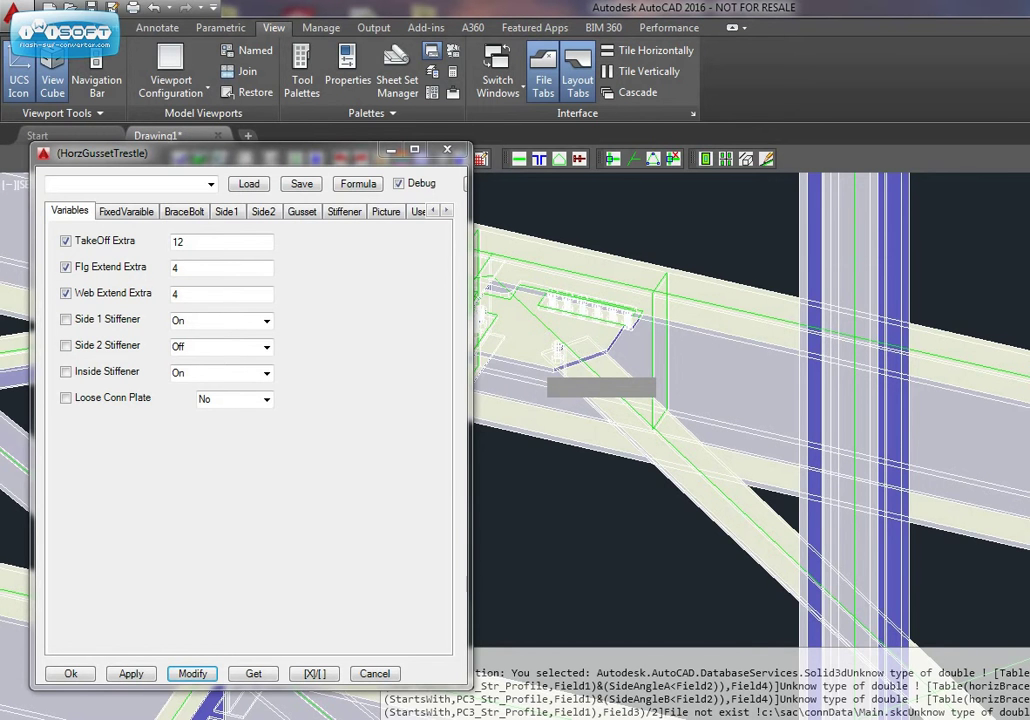
click(626, 572)
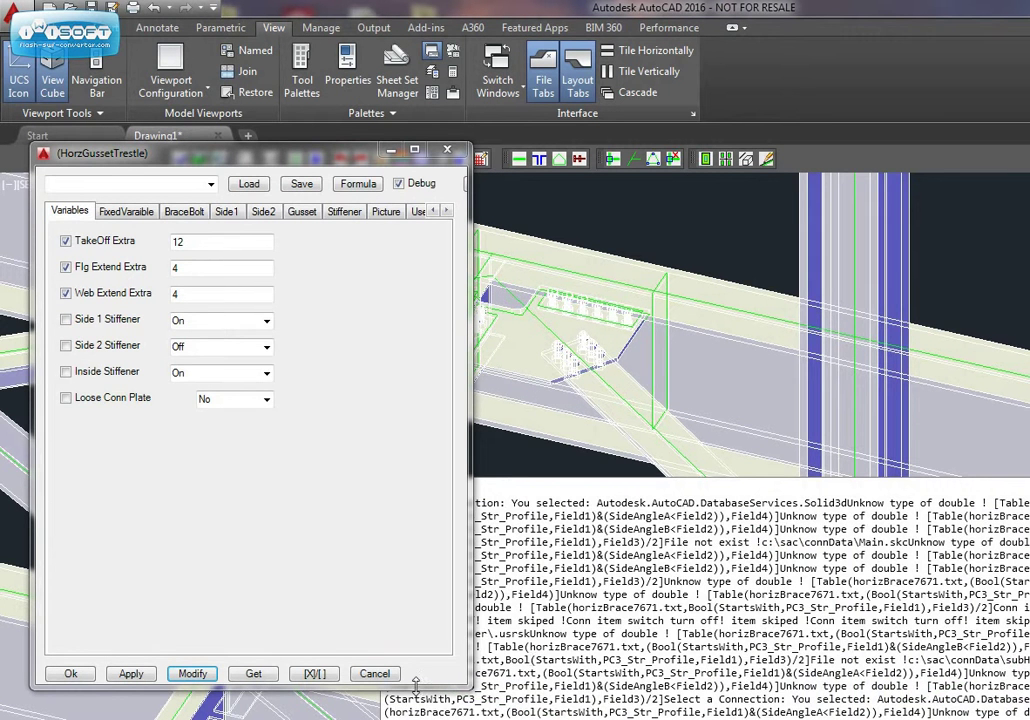
click(374, 673)
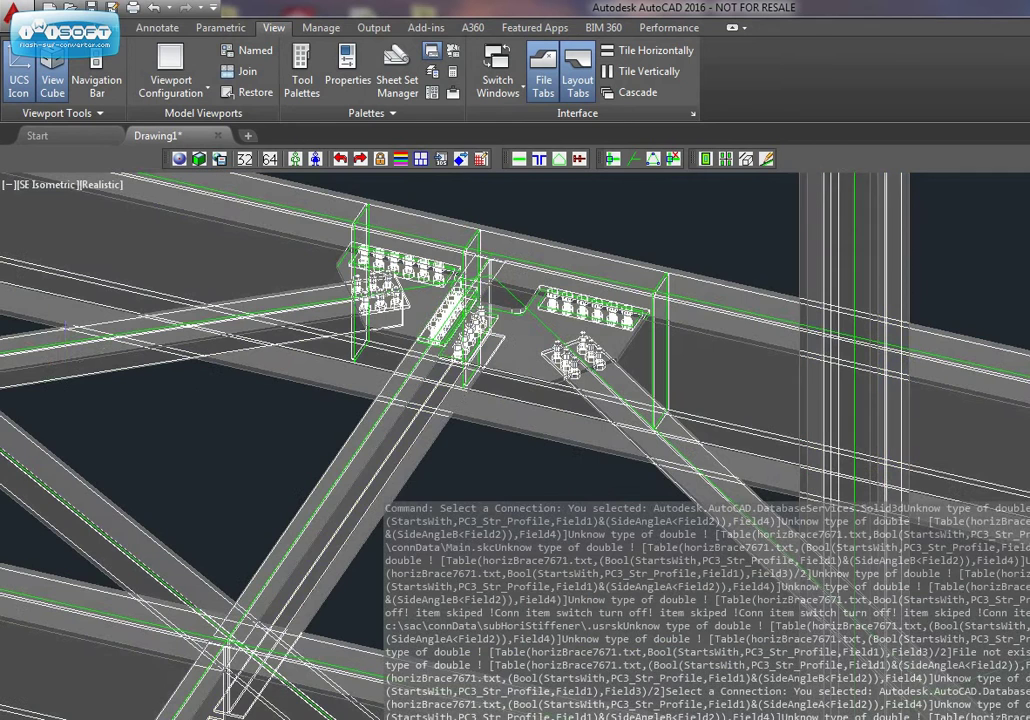
- Examine the horizontal gussets, bolts and stiffeners at the middle of the rear beam in the Realistic visual style
click(248, 465)
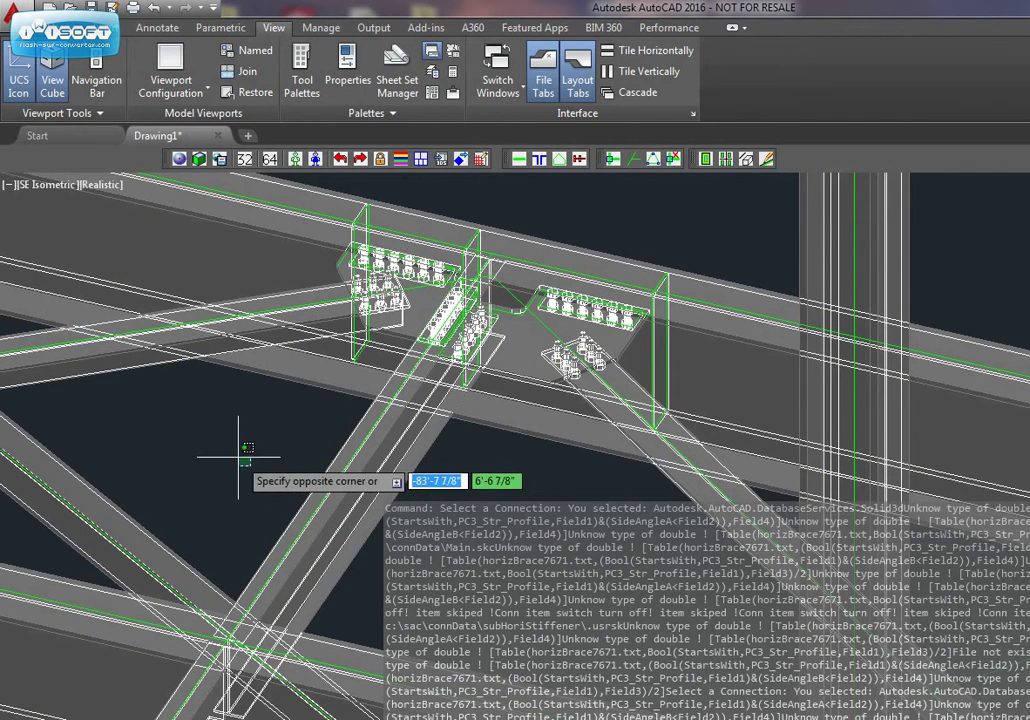
key(Escape)
middle_drag(340, 418, 367, 434)
scroll(365, 428, down, 2)
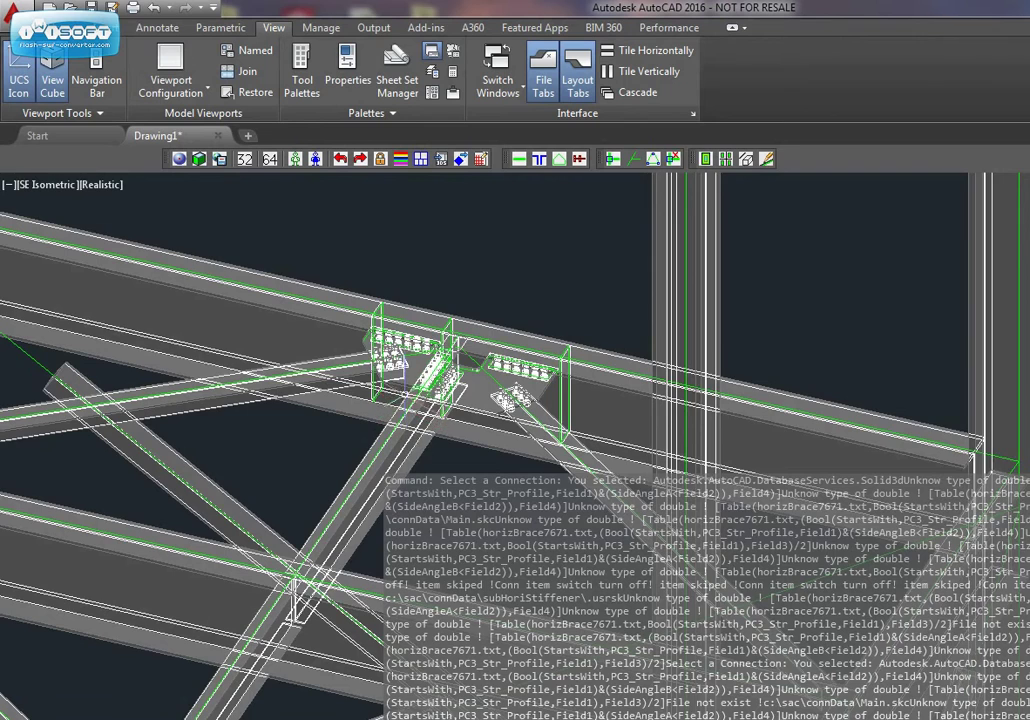
middle_drag(411, 391, 437, 390)
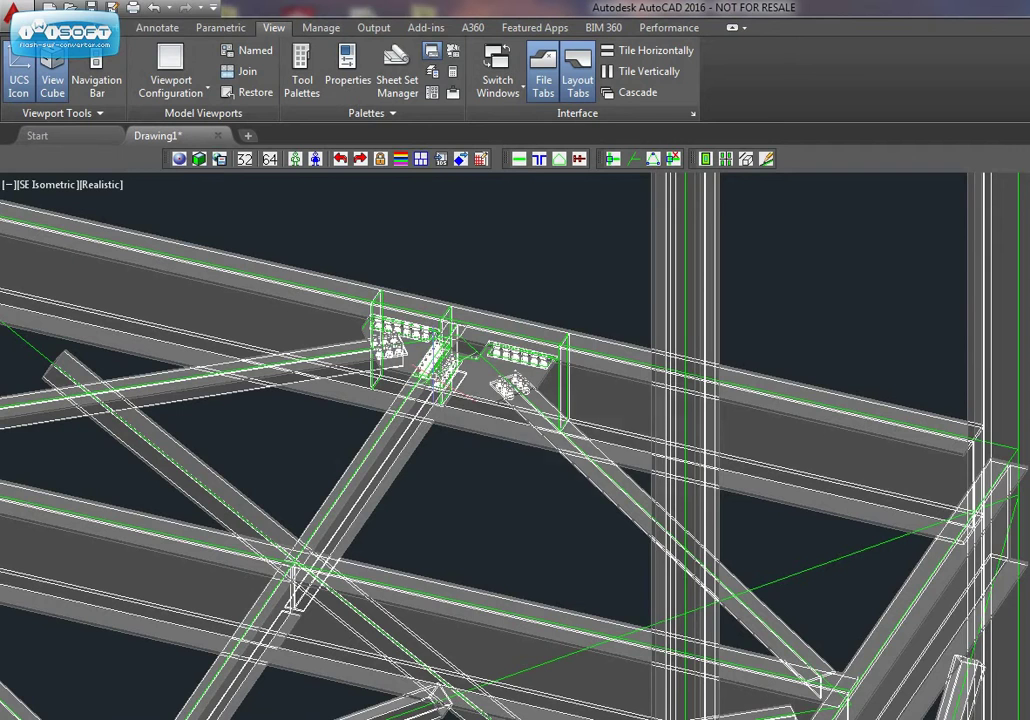
middle_drag(432, 384, 467, 391)
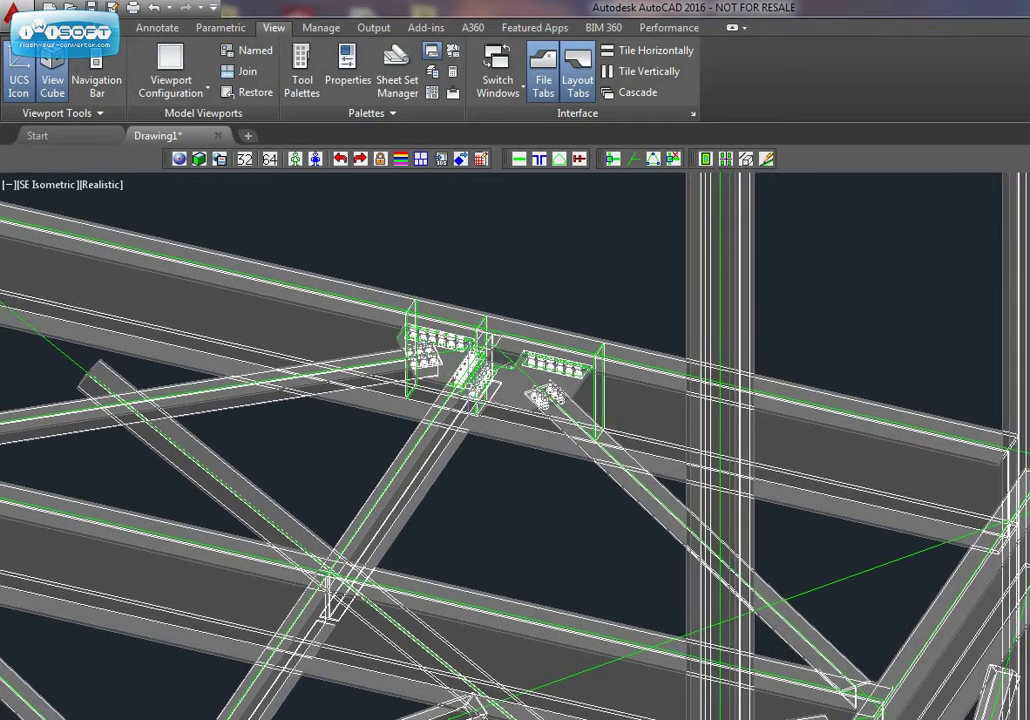
scroll(462, 358, down, 5)
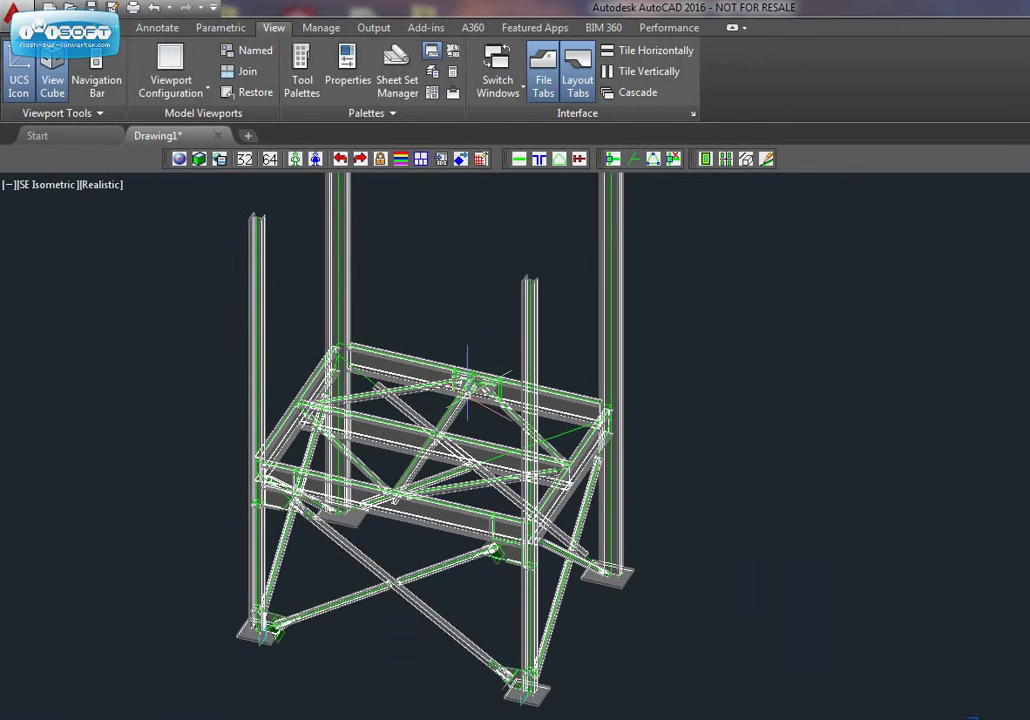
middle_drag(467, 396, 454, 464)
scroll(535, 397, up, 5)
scroll(536, 397, up, 6)
scroll(444, 412, down, 2)
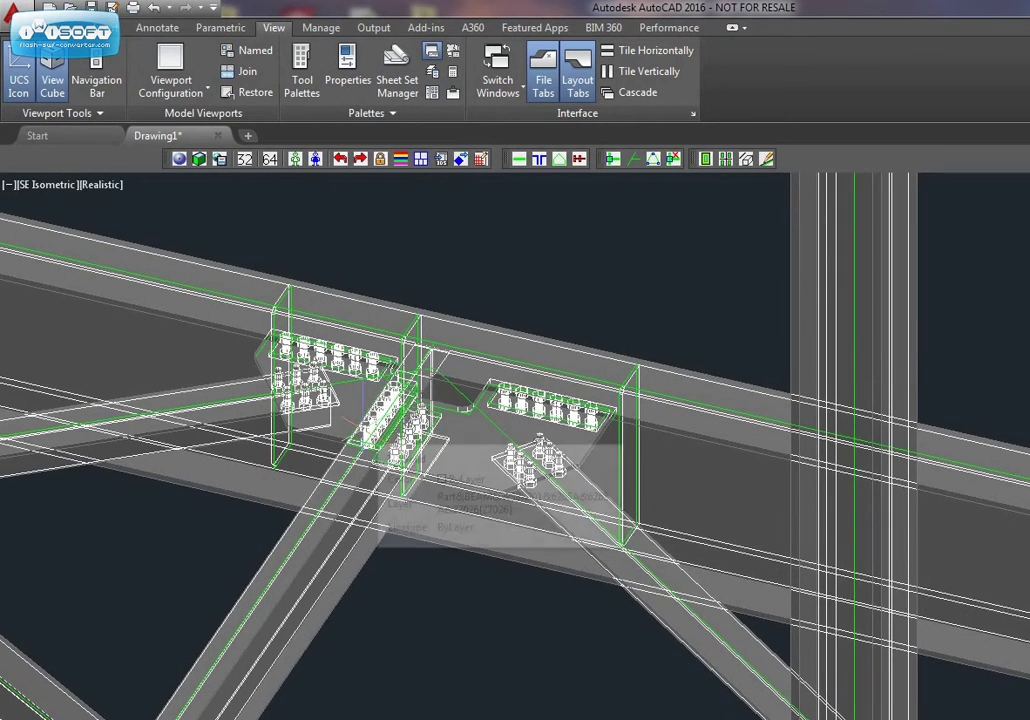
scroll(425, 410, down, 6)
scroll(483, 424, down, 3)
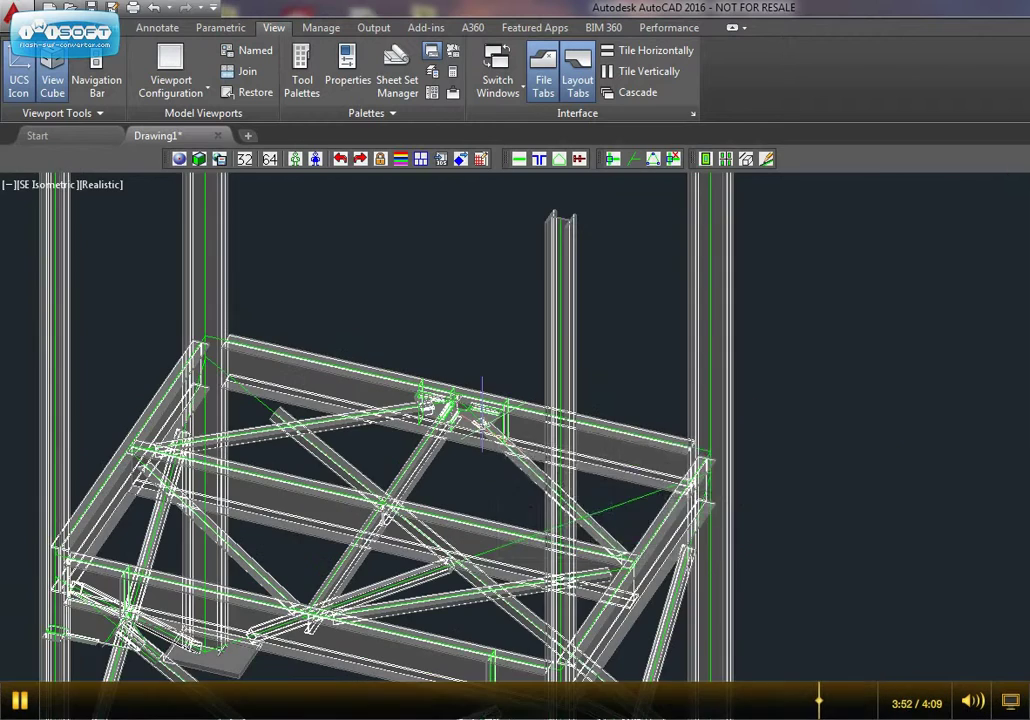
mouse_move(494, 441)
middle_down()
mouse_move(490, 455)
mouse_move(477, 445)
mouse_move(480, 426)
middle_up()
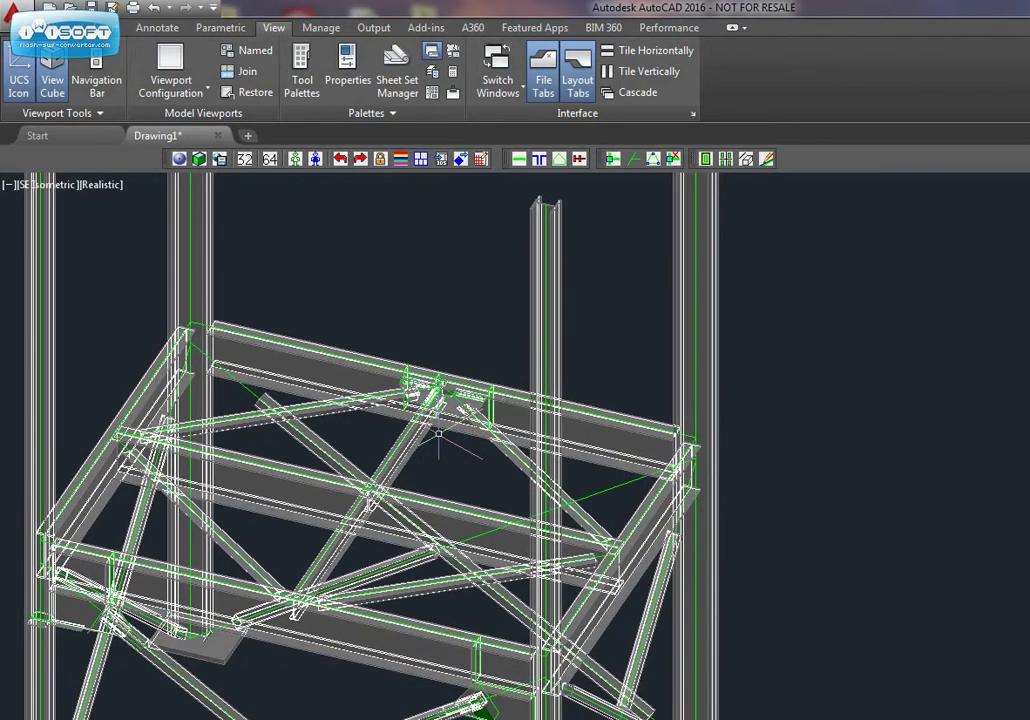
- Examine the flange gusset connection at the front-left column and the overall braced frame
scroll(438, 433, up, 5)
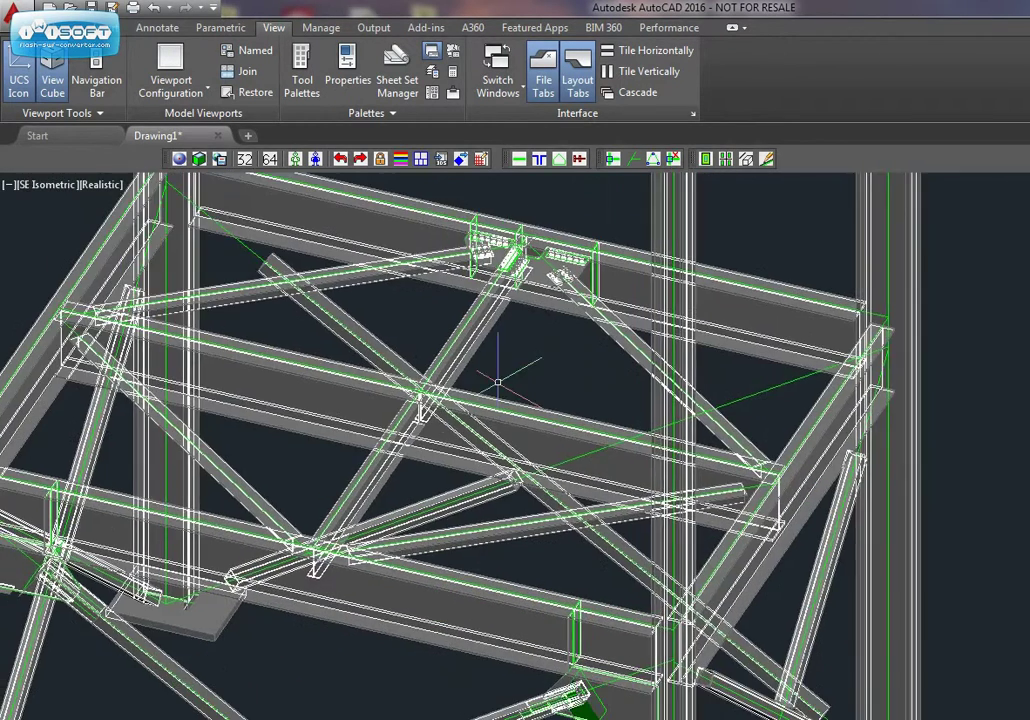
middle_drag(490, 375, 822, 318)
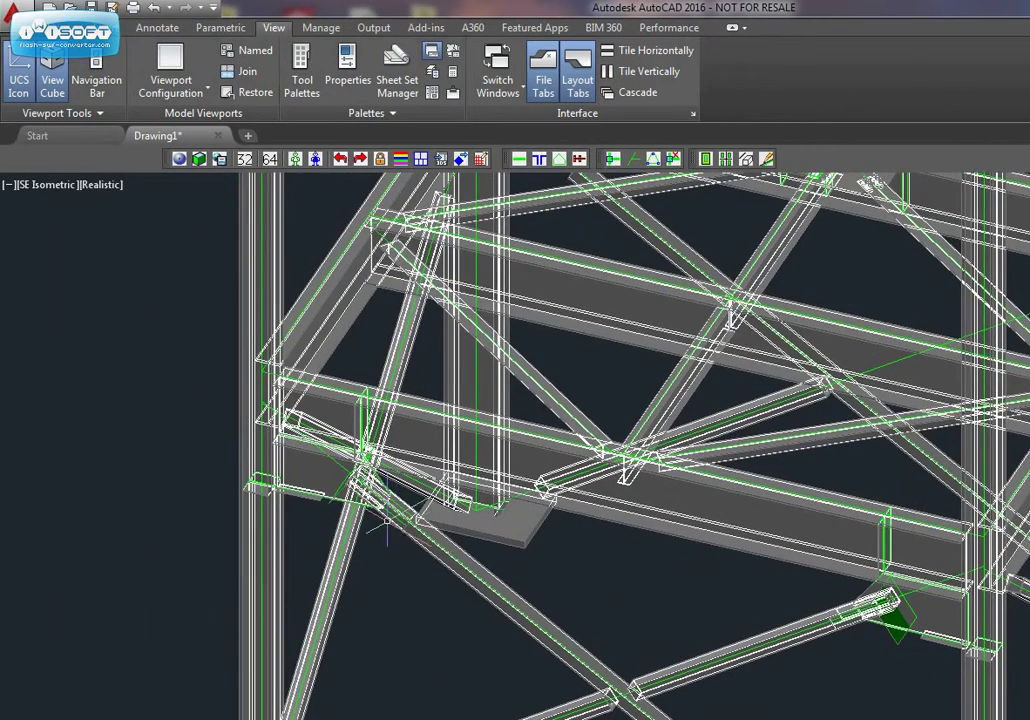
scroll(386, 527, up, 2)
scroll(363, 524, up, 3)
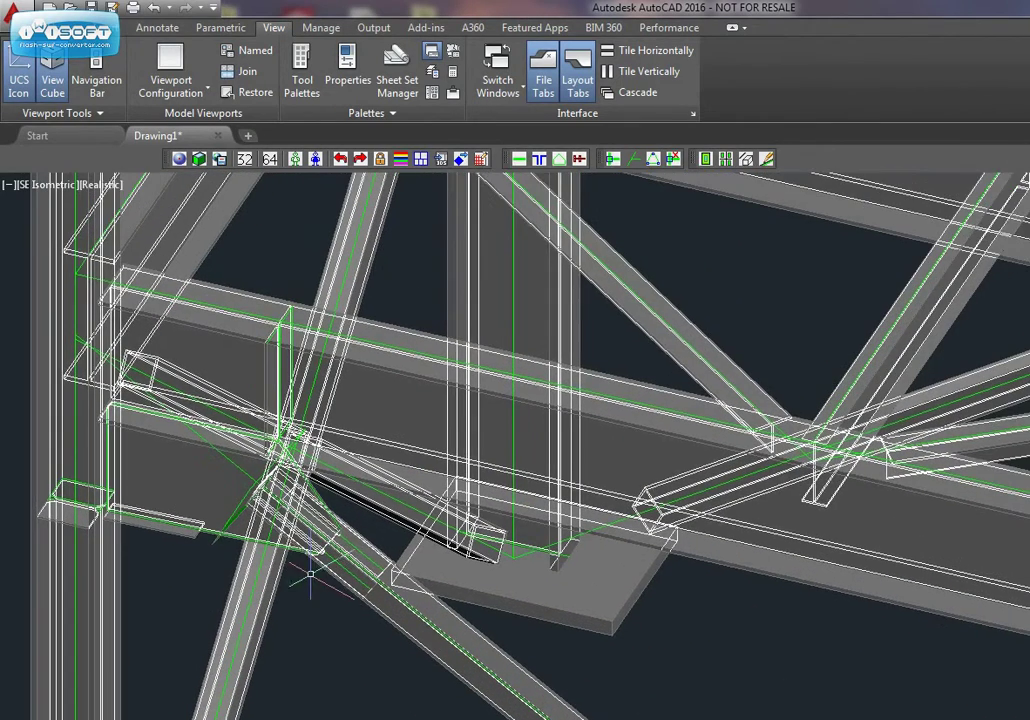
middle_drag(334, 595, 333, 579)
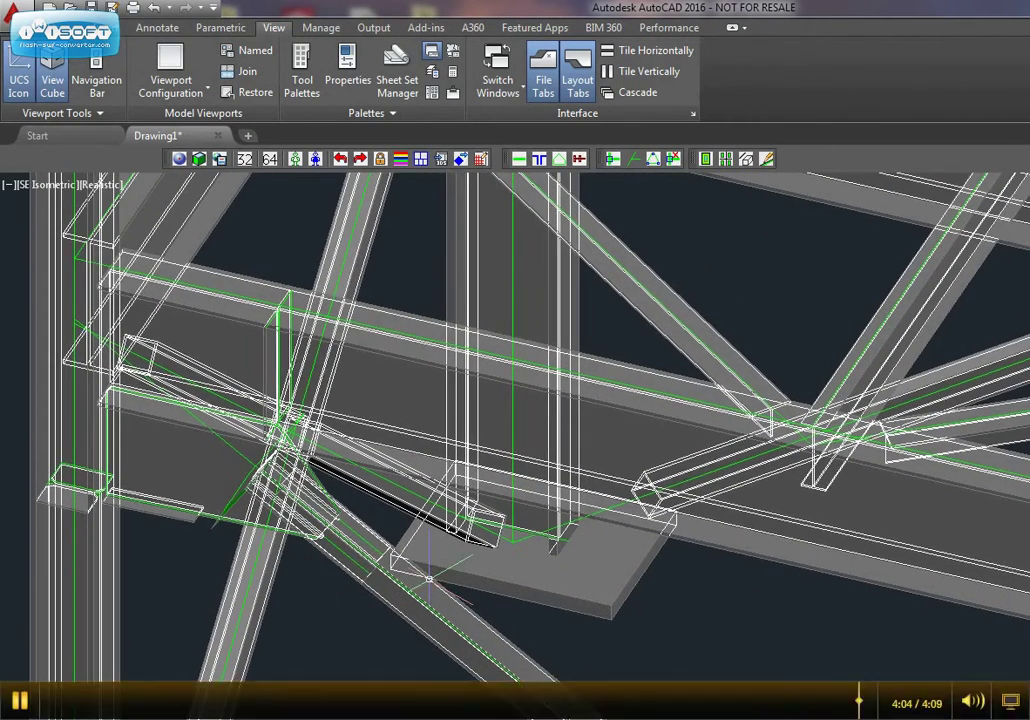
scroll(430, 578, down, 4)
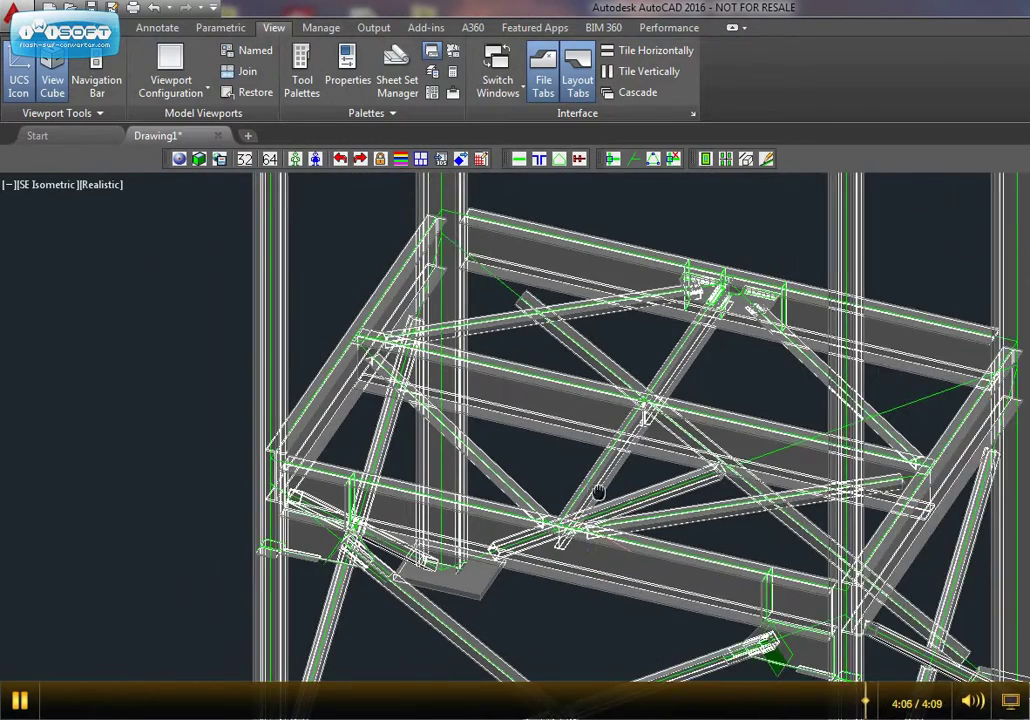
middle_drag(598, 493, 443, 505)
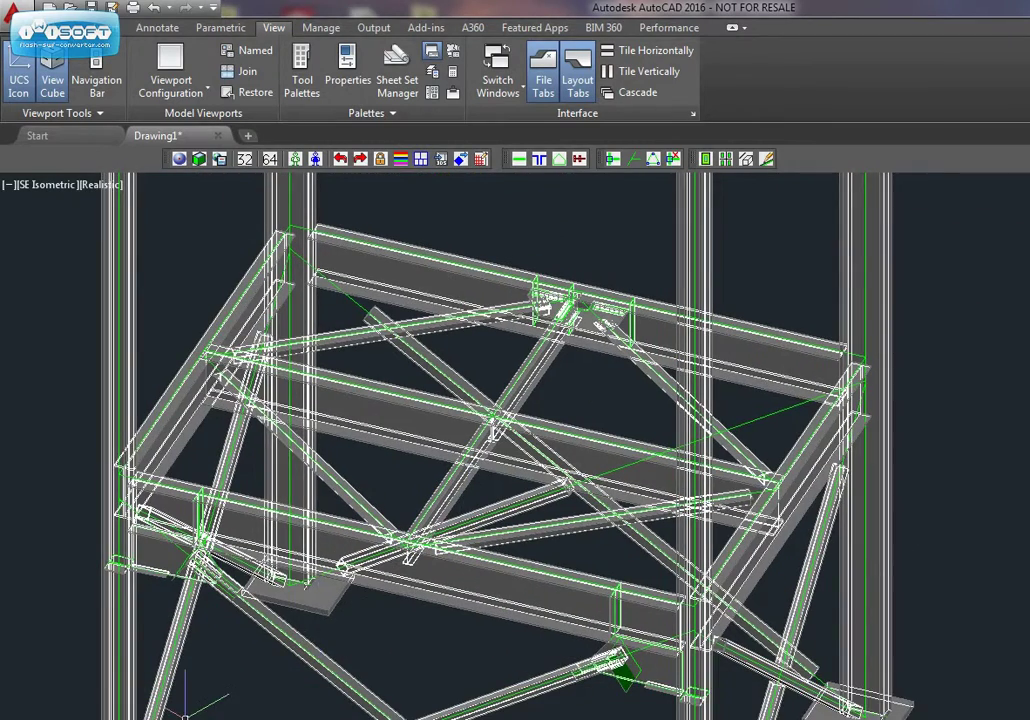